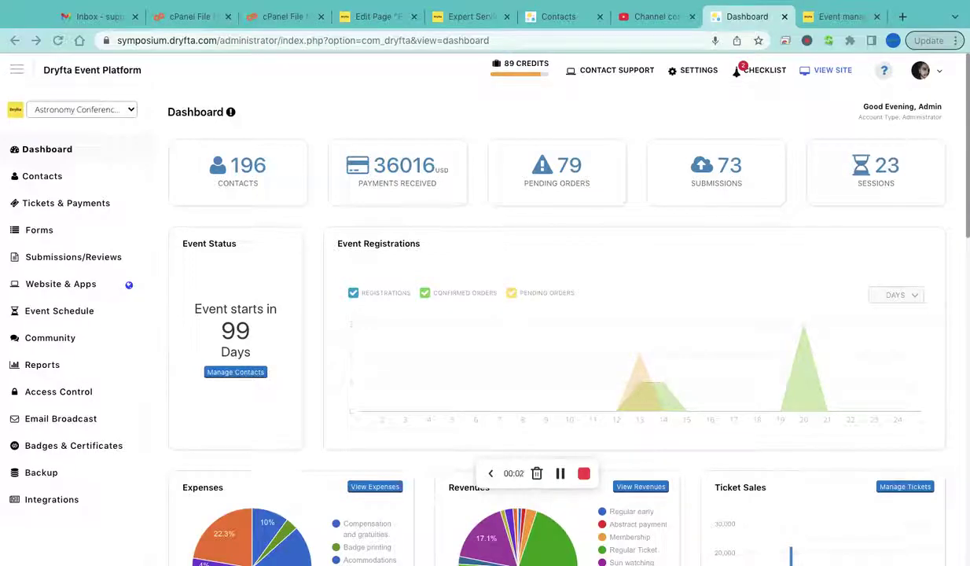
# Go to Ticket Setup under Tickets & Payments and start adding a new ticket
pyautogui.click(89, 206)
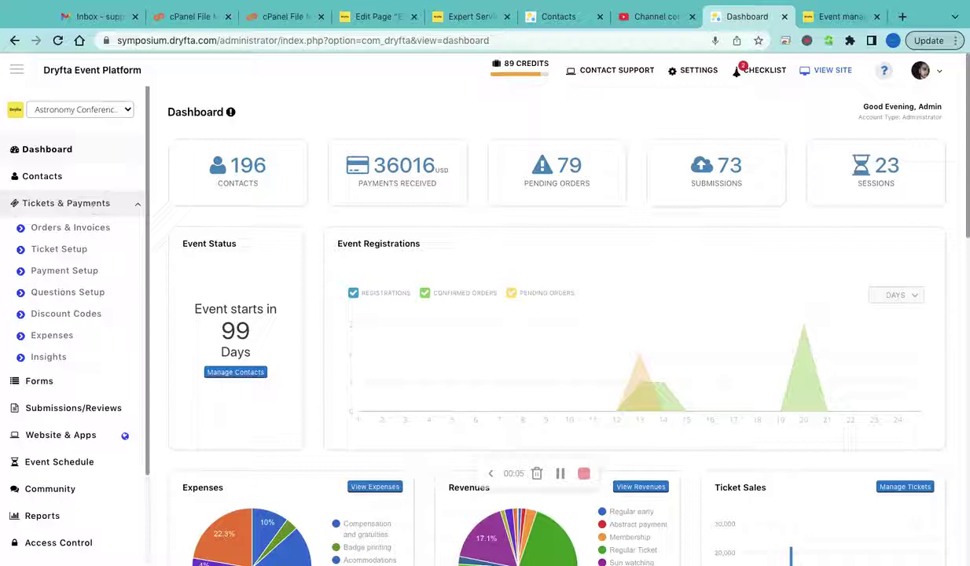
pyautogui.click(85, 253)
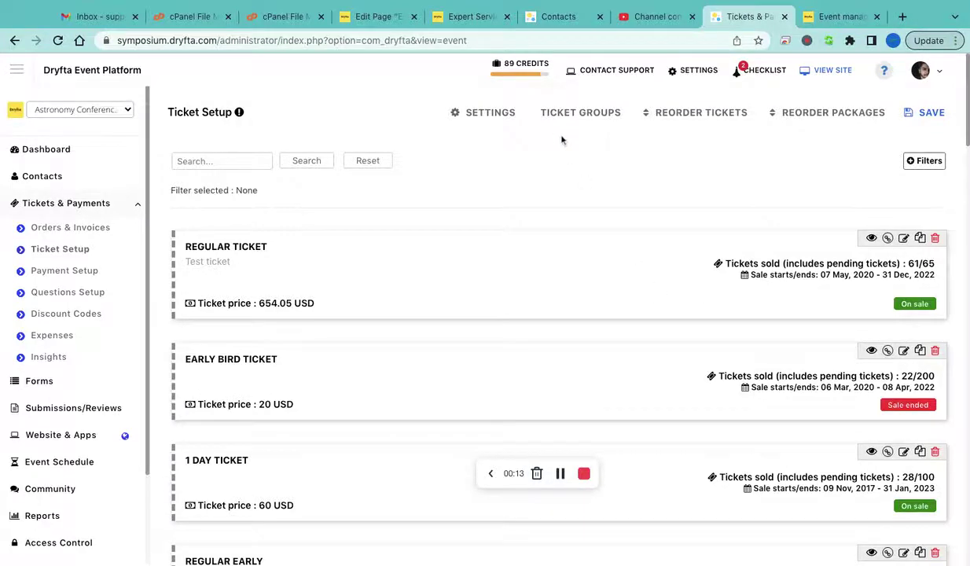
pyautogui.scroll(-1, 729, 305)
pyautogui.scroll(-15, 729, 306)
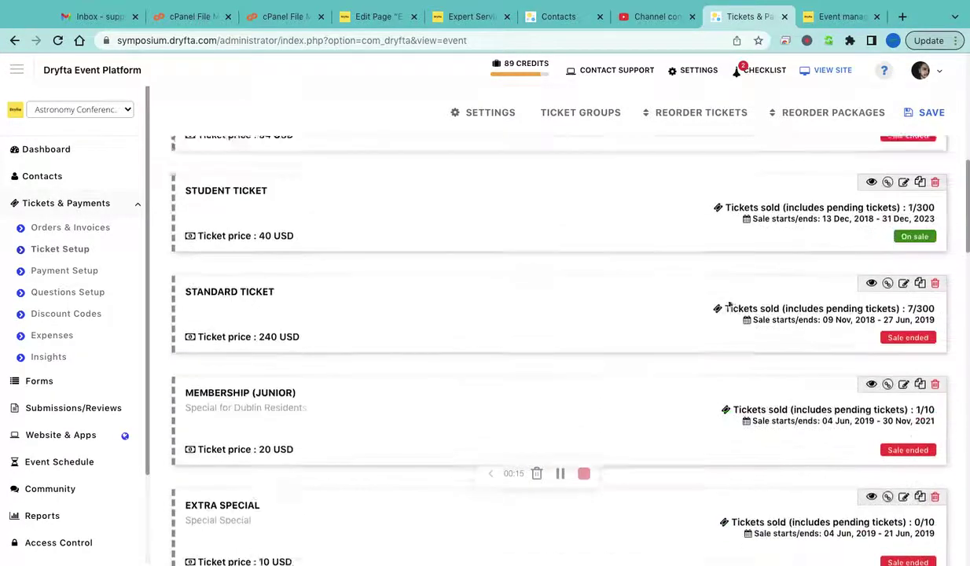
pyautogui.scroll(-3, 299, 397)
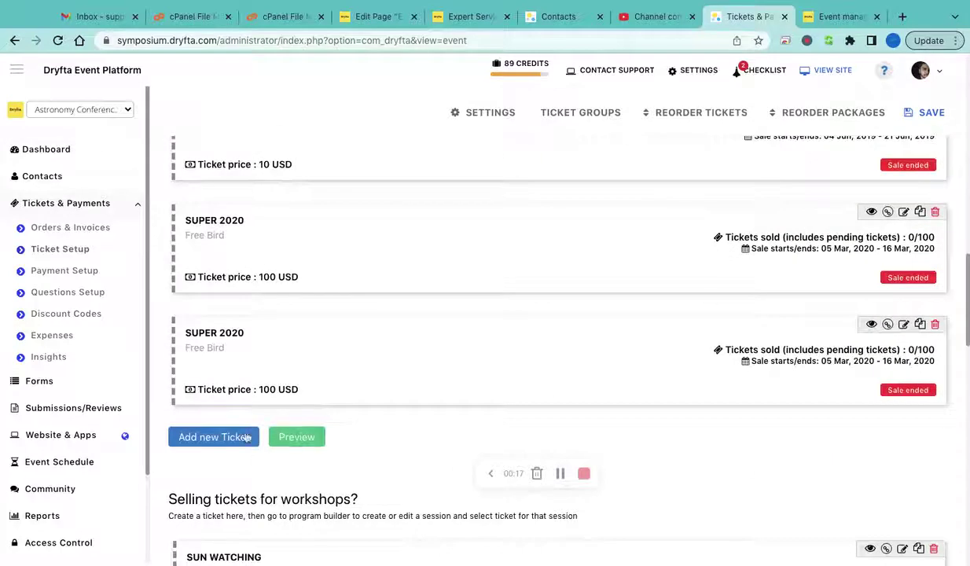
pyautogui.click(220, 442)
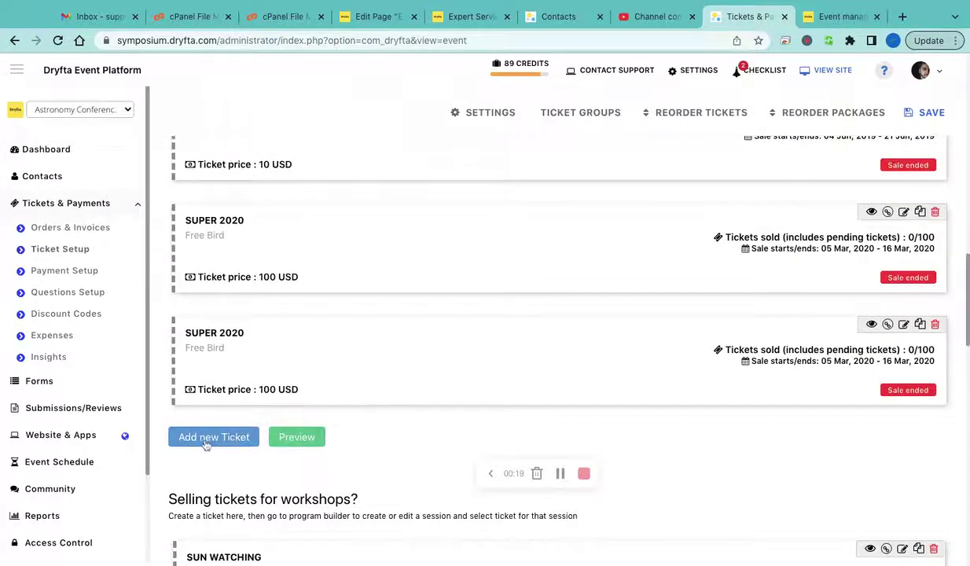
# Enter the new ticket as Test Ticket, price 45, description 'Ticket desc', 400 tickets total
pyautogui.scroll(-5, 307, 387)
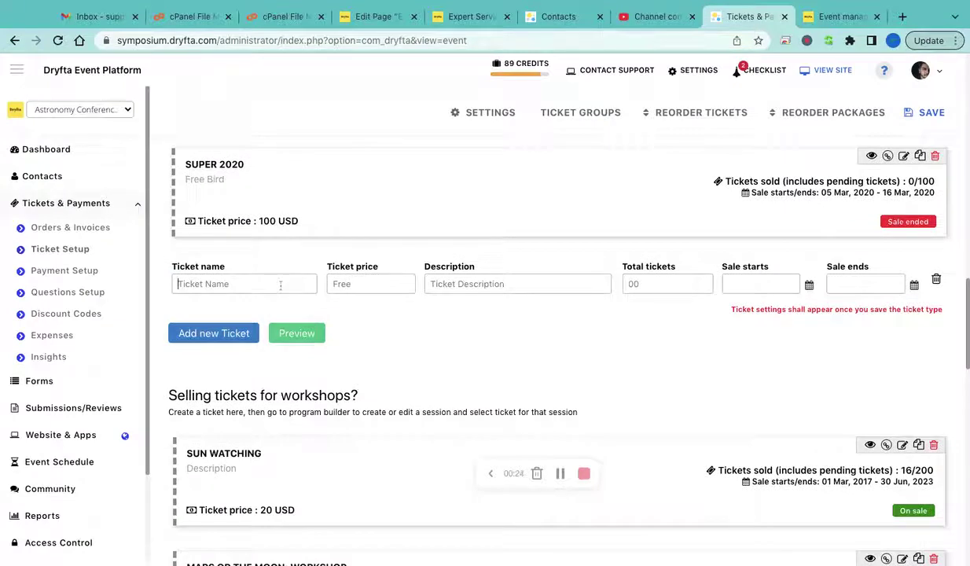
pyautogui.write('Test T')
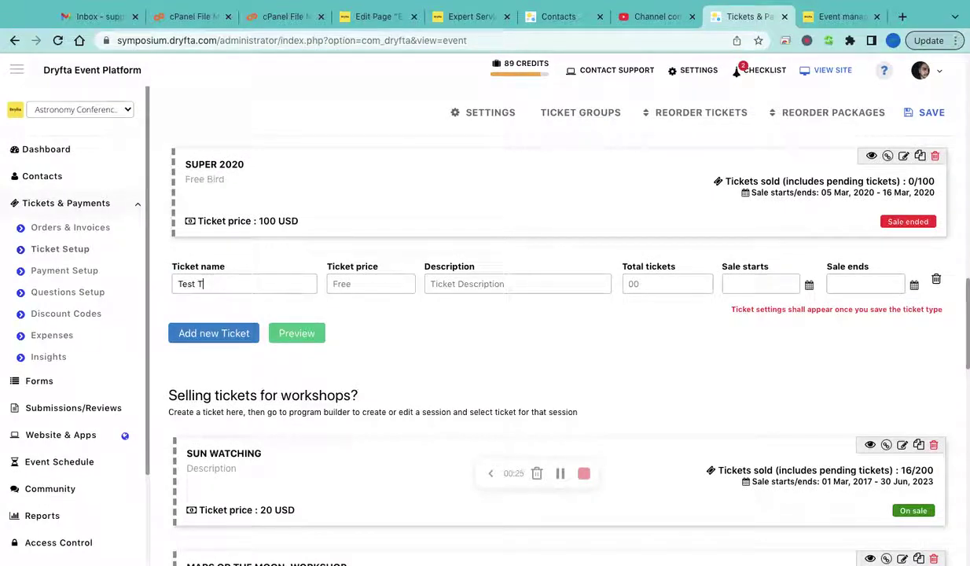
pyautogui.write('ci')
pyautogui.write('cket')
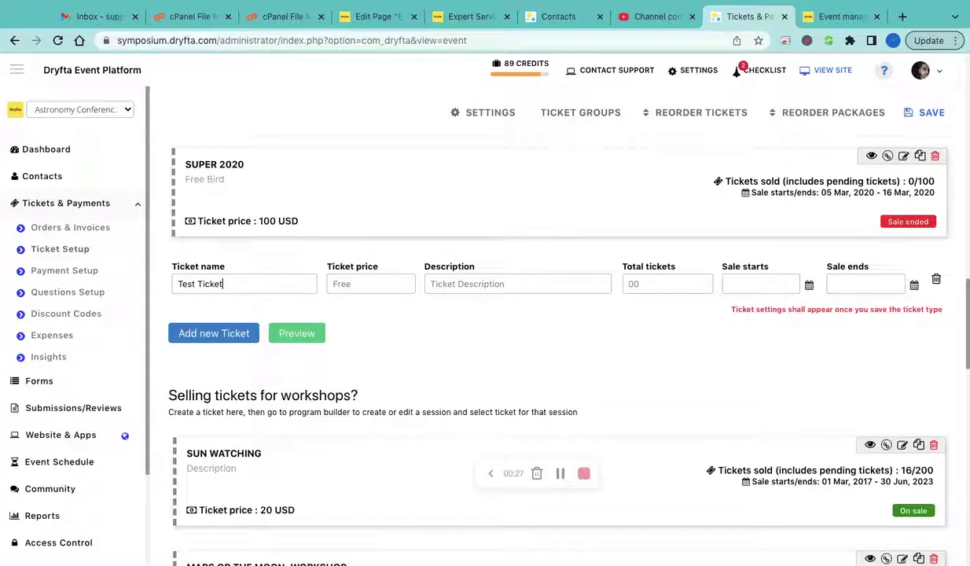
pyautogui.press('Tab')
pyautogui.write('45')
pyautogui.write('Ticke')
pyautogui.write('t desc')
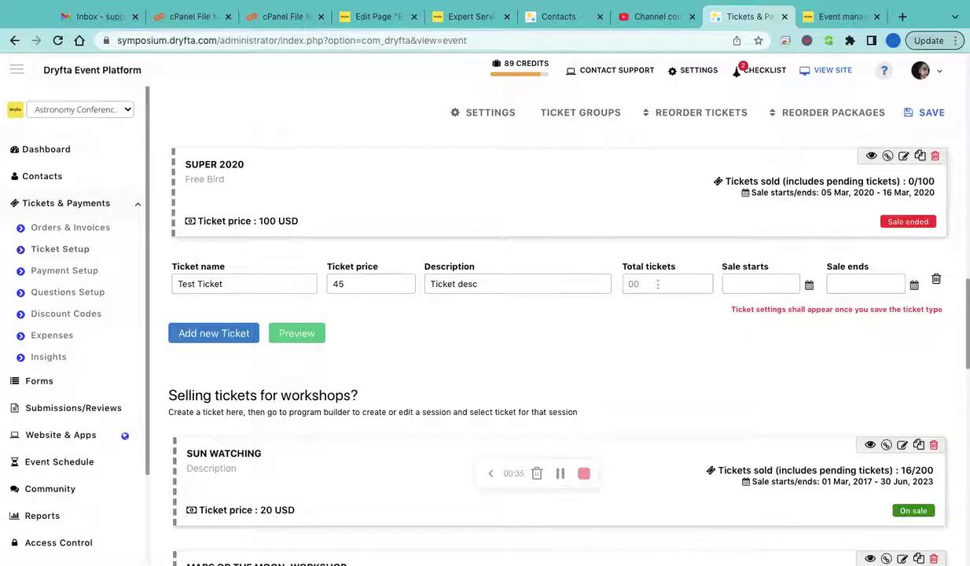
pyautogui.click(658, 284)
pyautogui.write('400')
# Set the sale period from 2022-07-25 to 2023-07-27 and save the ticket
pyautogui.click(759, 282)
pyautogui.click(780, 281)
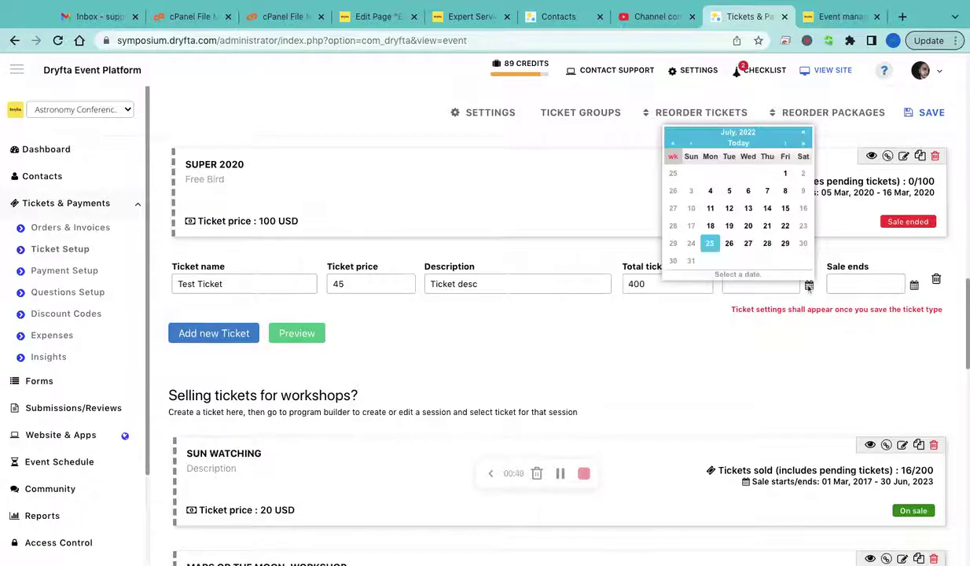
pyautogui.click(710, 245)
pyautogui.click(915, 286)
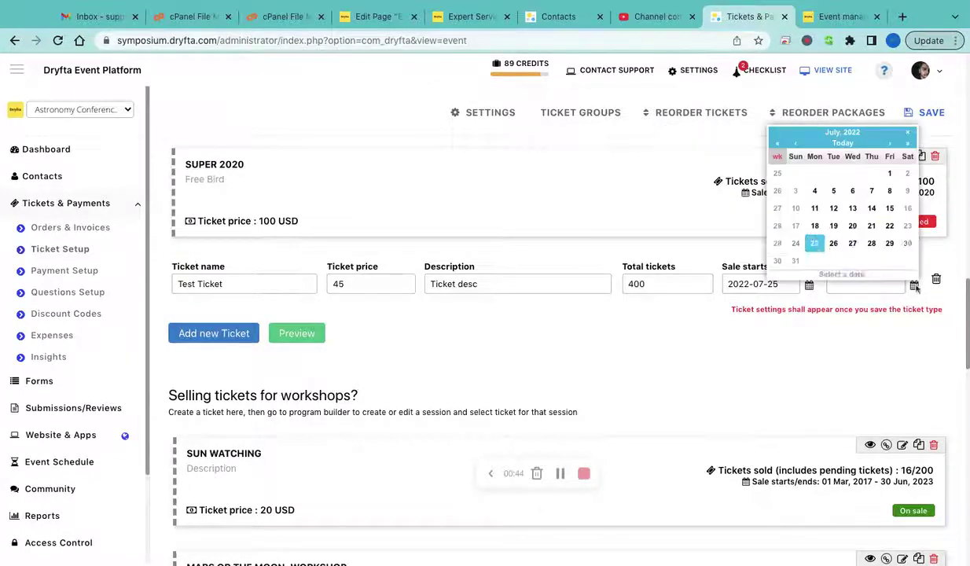
pyautogui.click(908, 143)
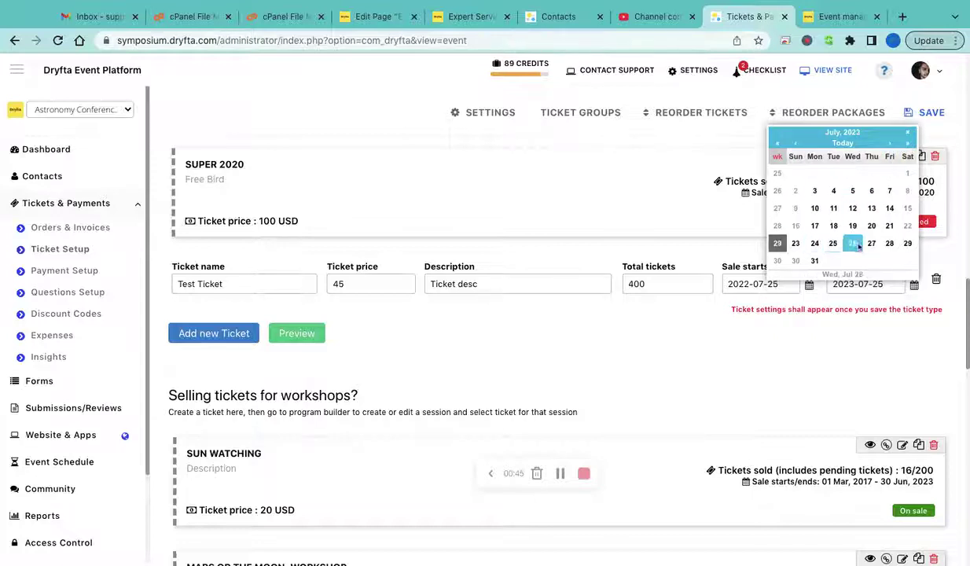
pyautogui.click(871, 243)
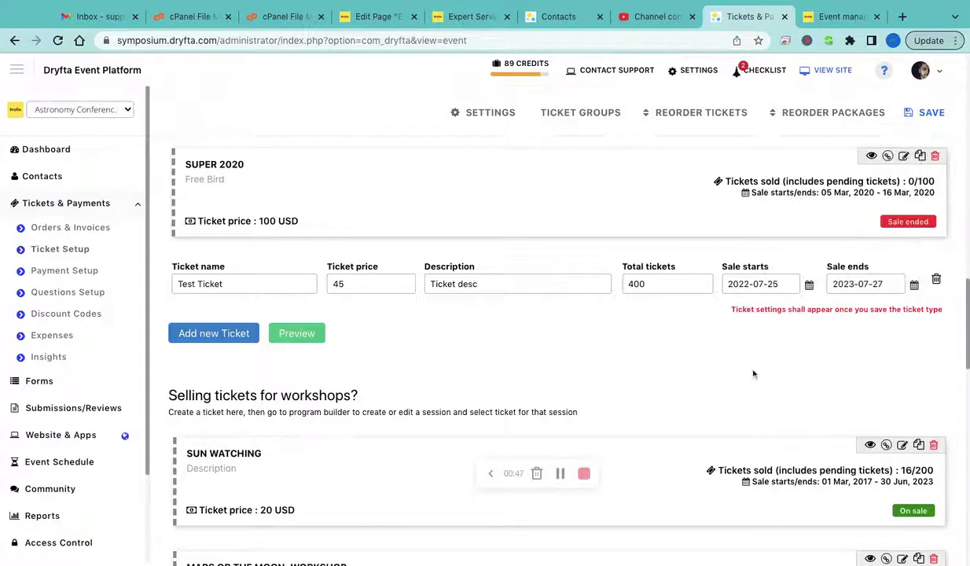
pyautogui.scroll(-2, 753, 374)
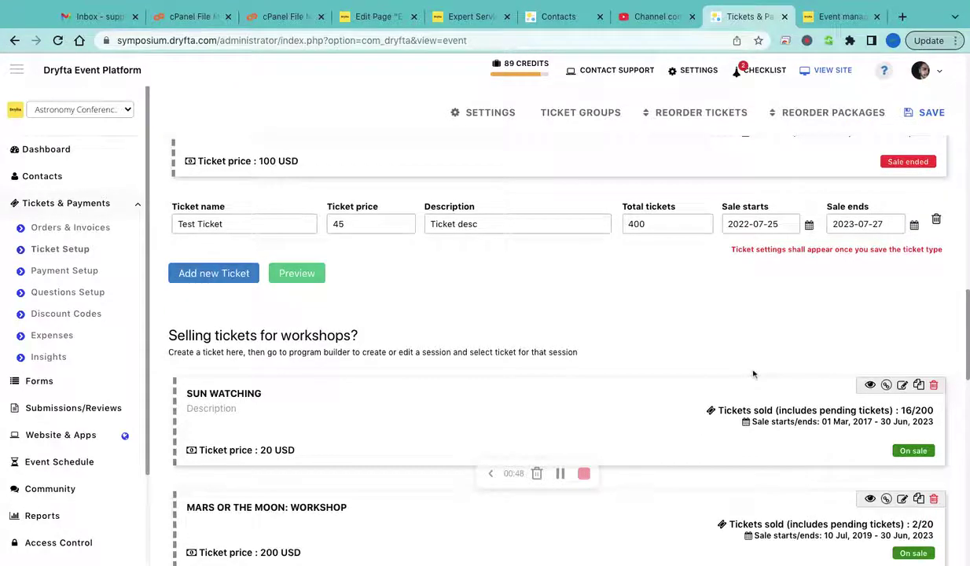
pyautogui.click(930, 114)
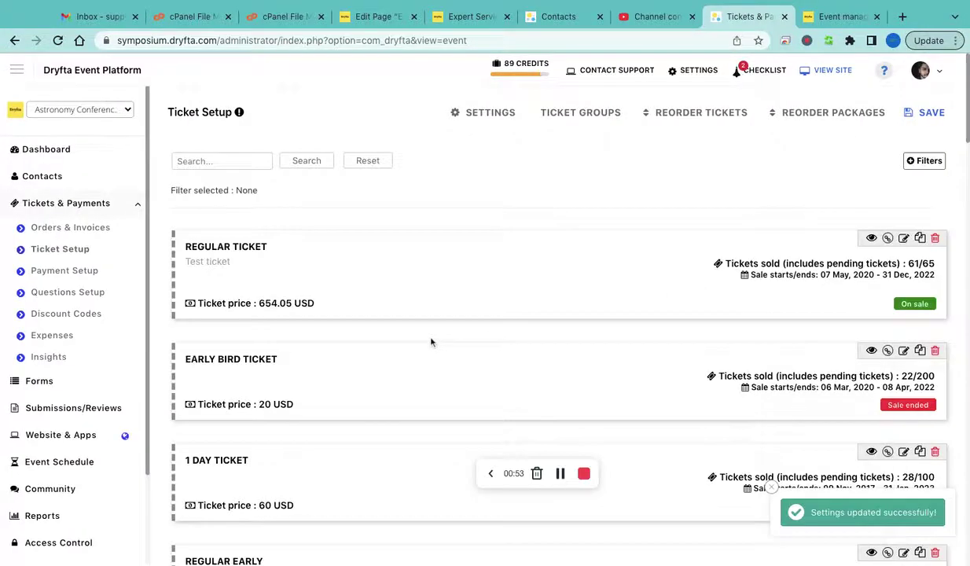
# Check that Test Ticket is listed on the public Get Tickets page, then return to the admin tab
pyautogui.scroll(-4, 372, 322)
pyautogui.scroll(-15, 373, 344)
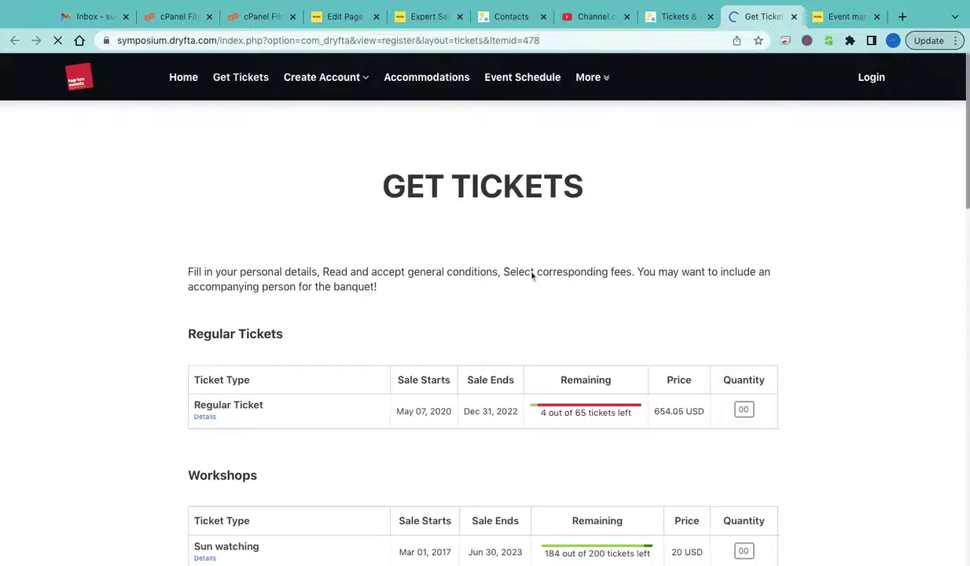
pyautogui.scroll(-5, 371, 370)
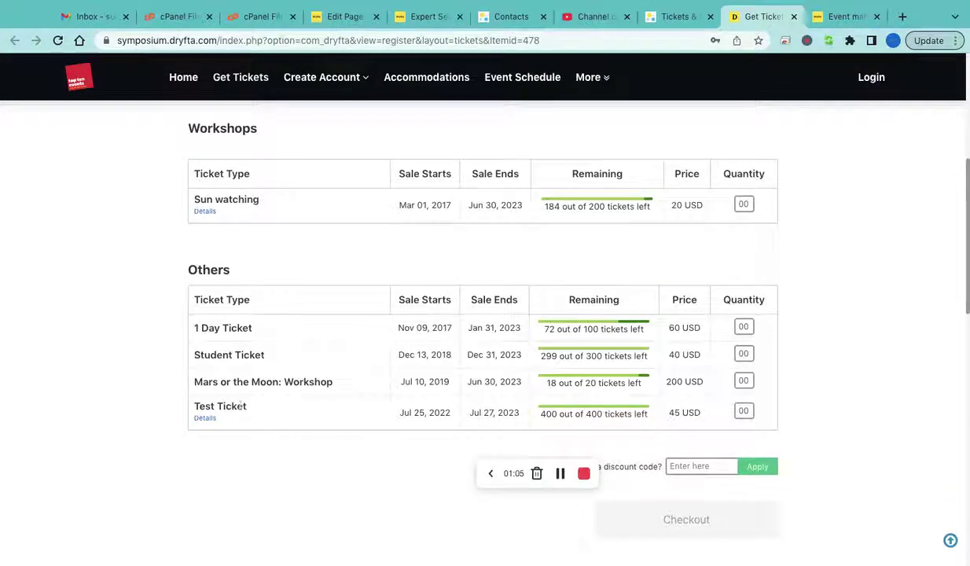
pyautogui.tripleClick(234, 406)
pyautogui.click(266, 411)
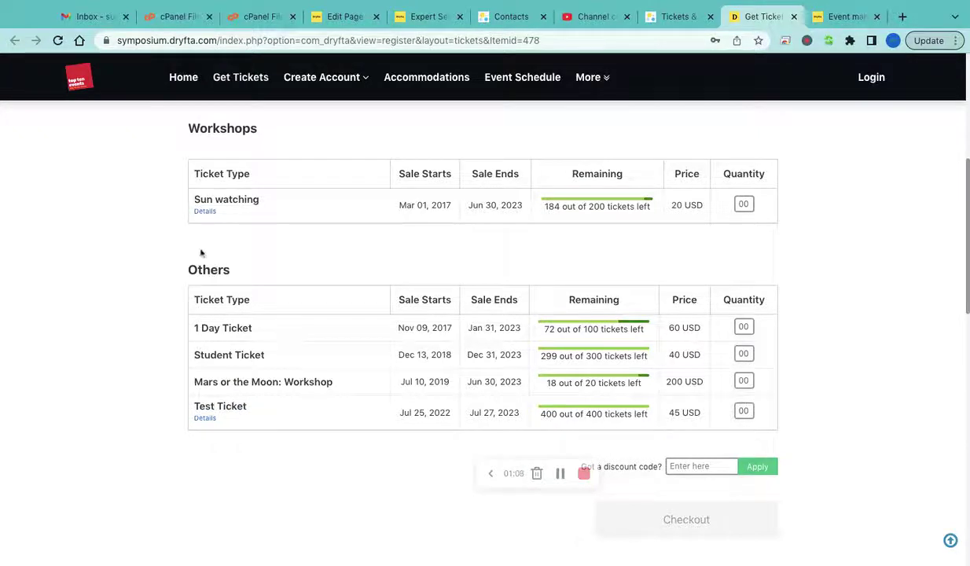
pyautogui.click(662, 29)
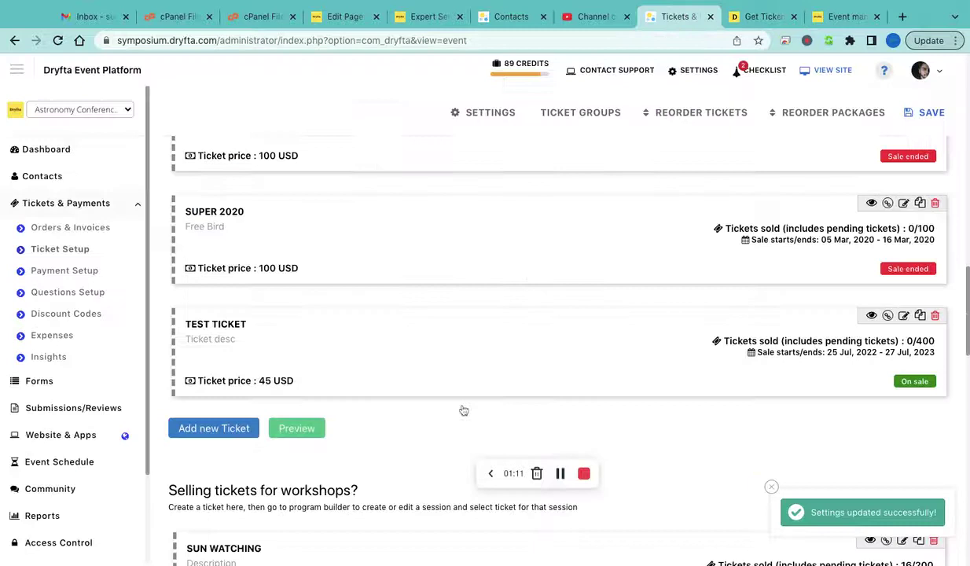
# Open Test Ticket for editing and review its ticket groups list
pyautogui.click(903, 317)
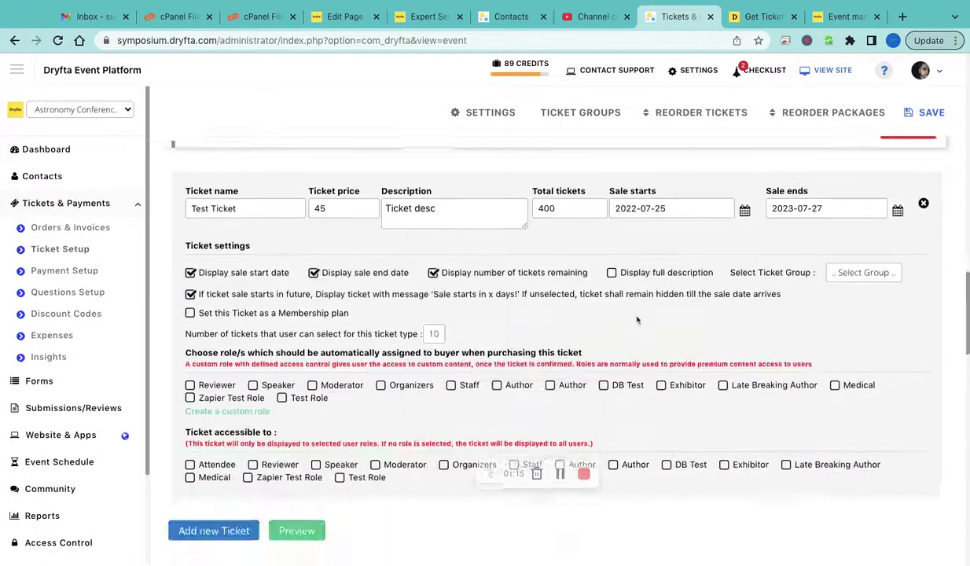
pyautogui.scroll(-2, 615, 309)
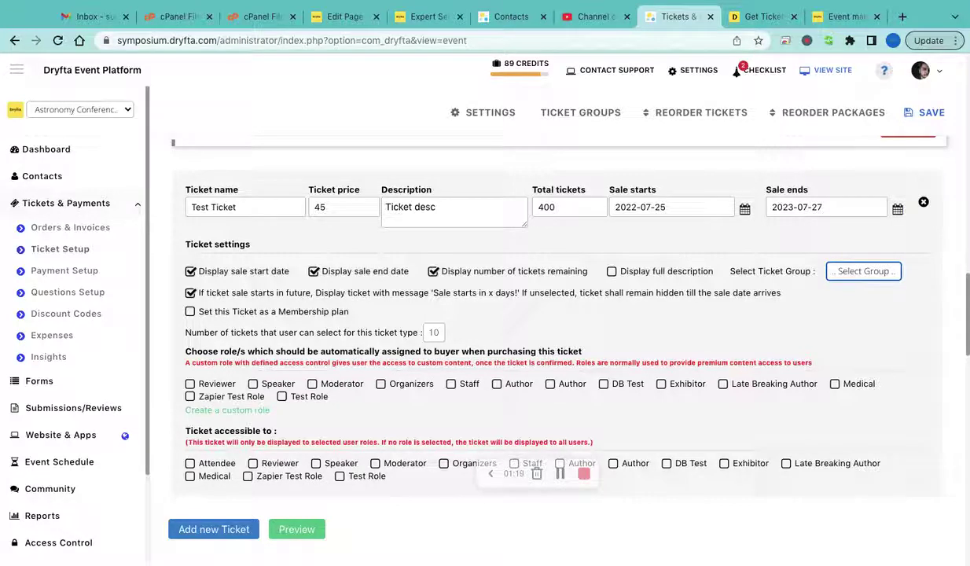
pyautogui.click(589, 118)
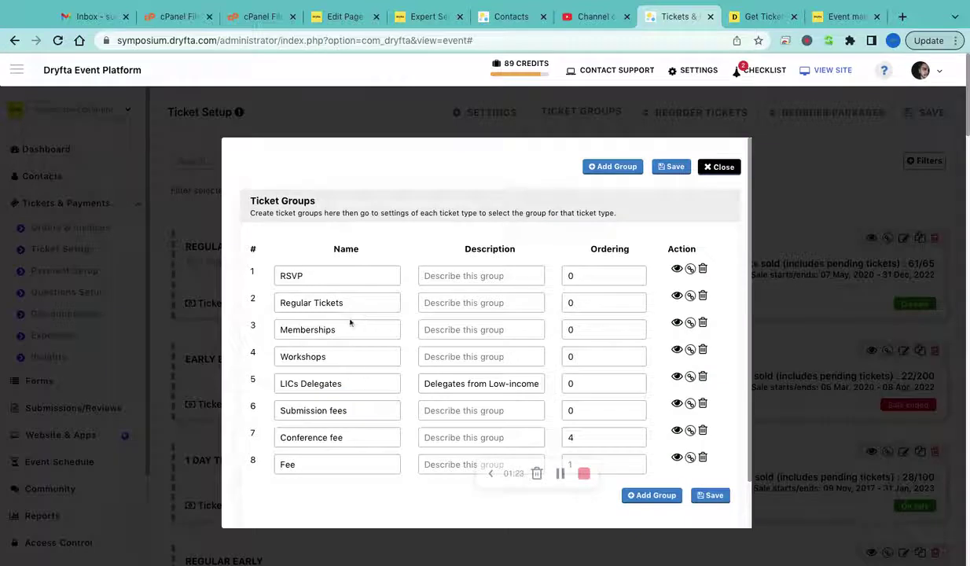
pyautogui.click(718, 166)
pyautogui.scroll(-15, 750, 357)
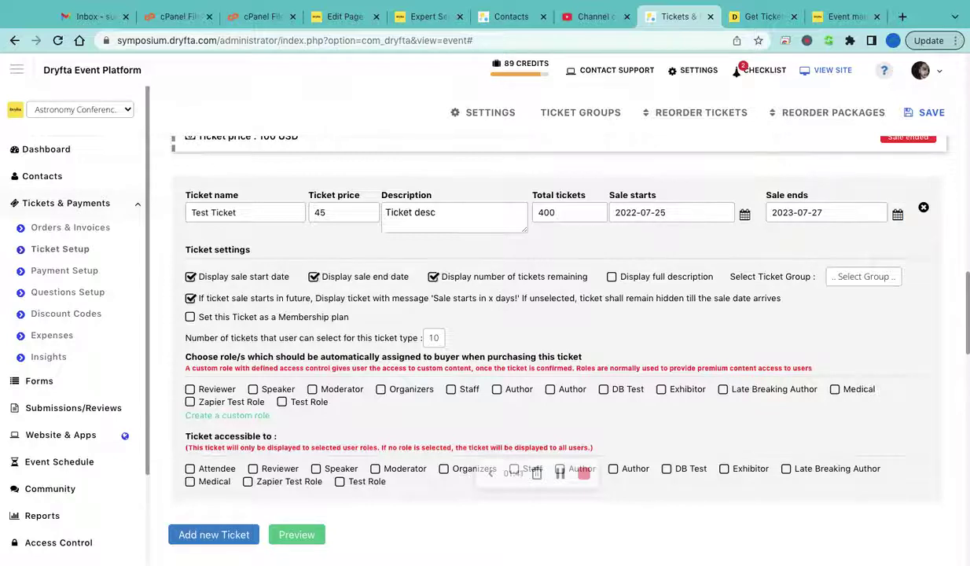
# Make Test Ticket assign buyers the Speaker role, leaving access unrestricted to speakers
pyautogui.scroll(1, 307, 426)
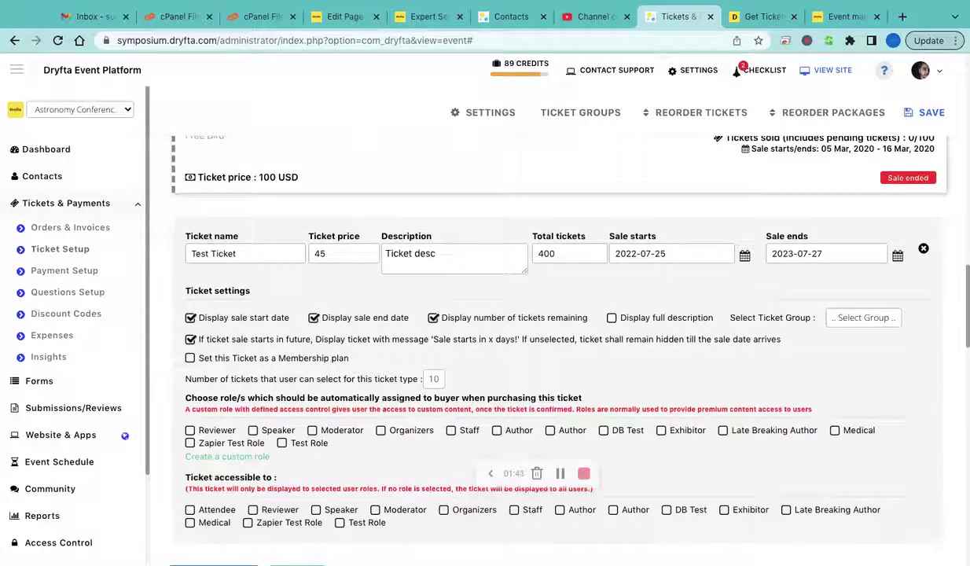
pyautogui.click(287, 432)
pyautogui.scroll(-1, 559, 315)
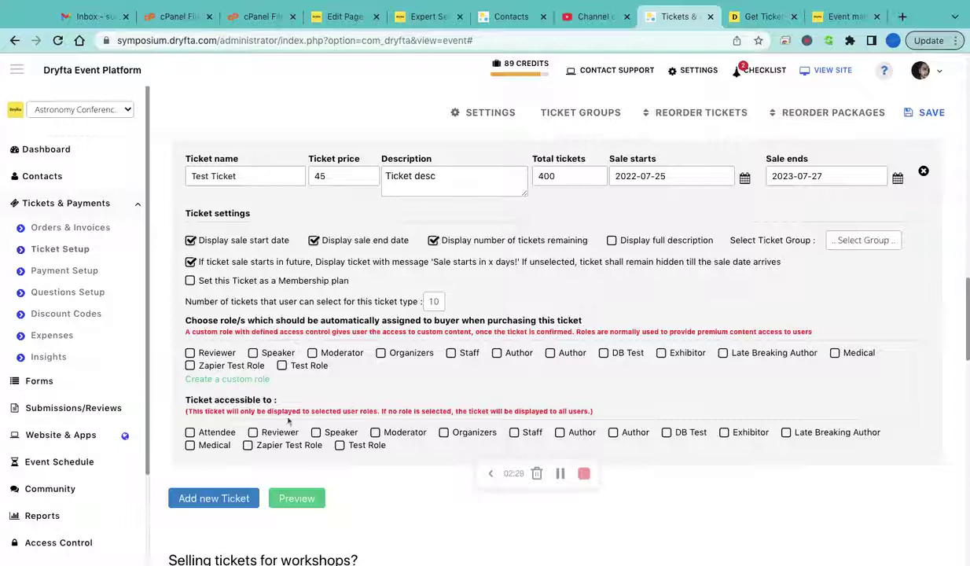
pyautogui.click(316, 433)
pyautogui.click(316, 433)
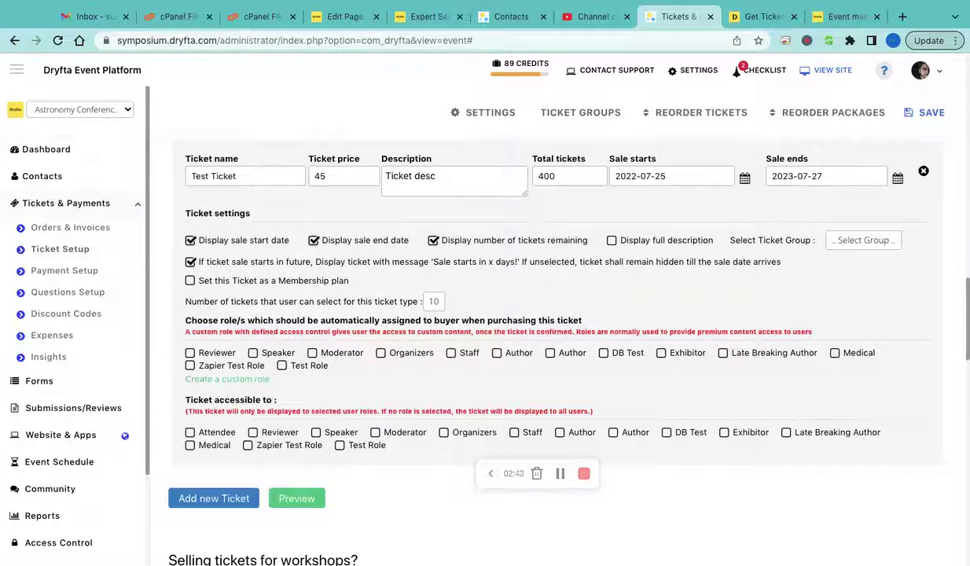
# Keep the per-buyer limit at 10 and go to Payment Setup
pyautogui.click(433, 302)
pyautogui.click(484, 299)
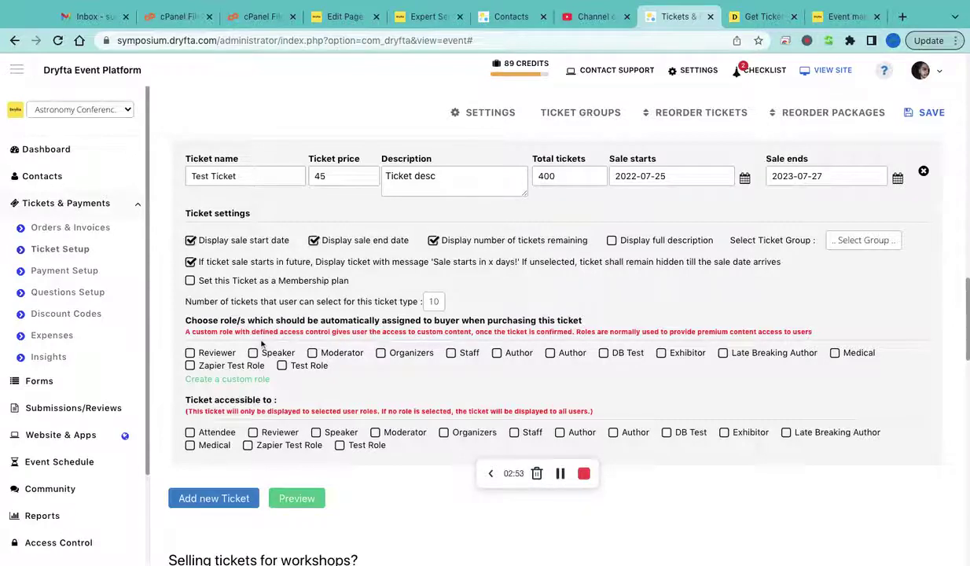
pyautogui.click(65, 272)
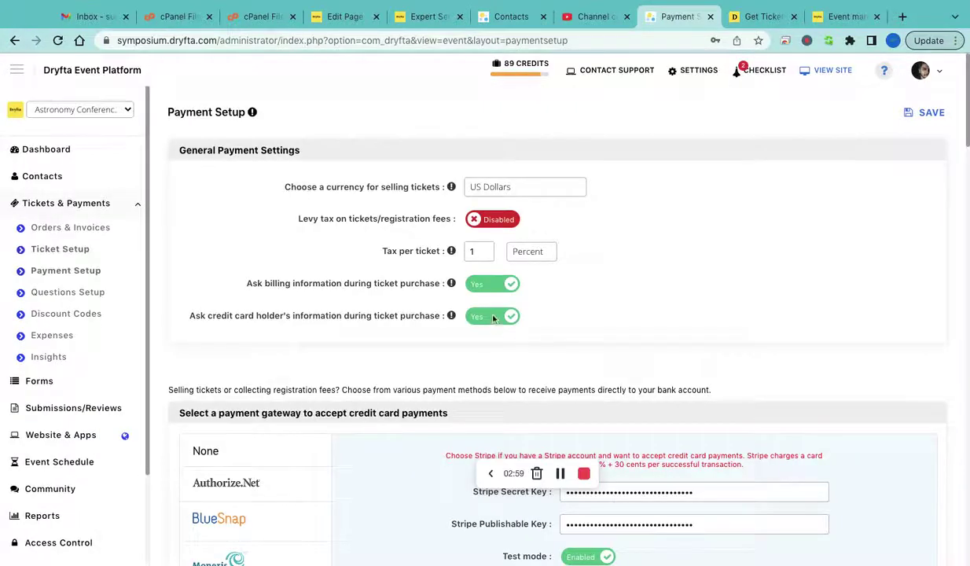
# Review the Authorize.Net gateway settings, then the PayPal Payments Pro settings
pyautogui.scroll(-5, 346, 327)
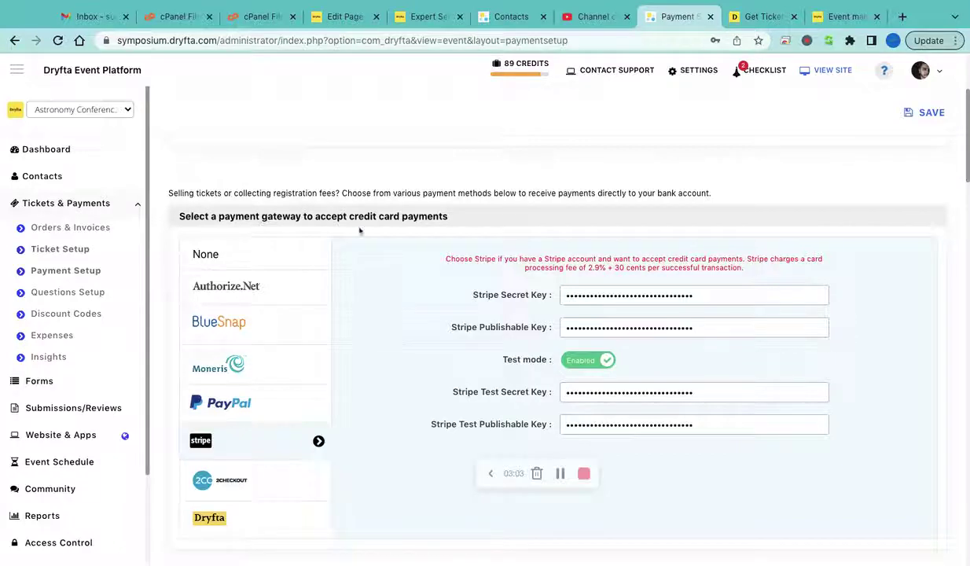
pyautogui.scroll(-1, 358, 295)
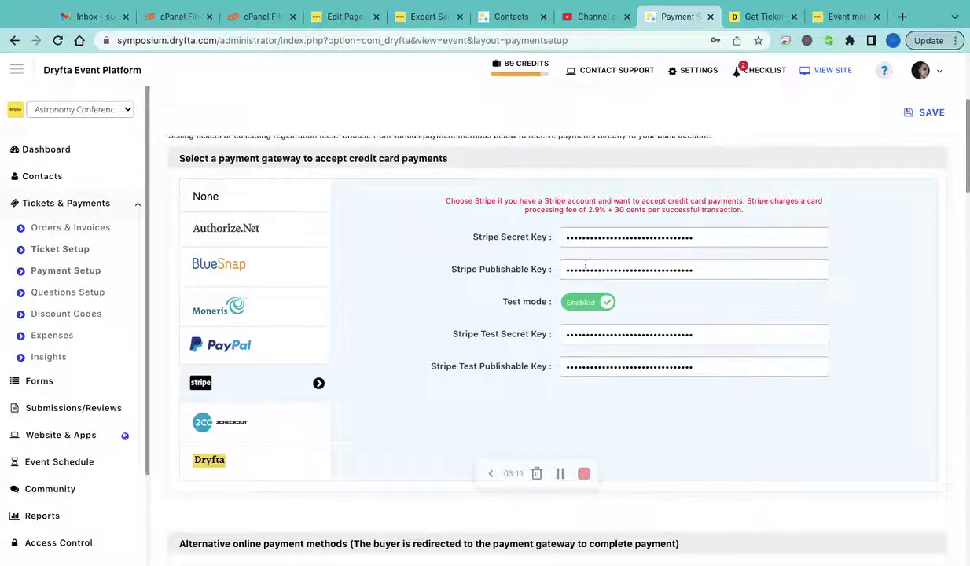
pyautogui.click(228, 234)
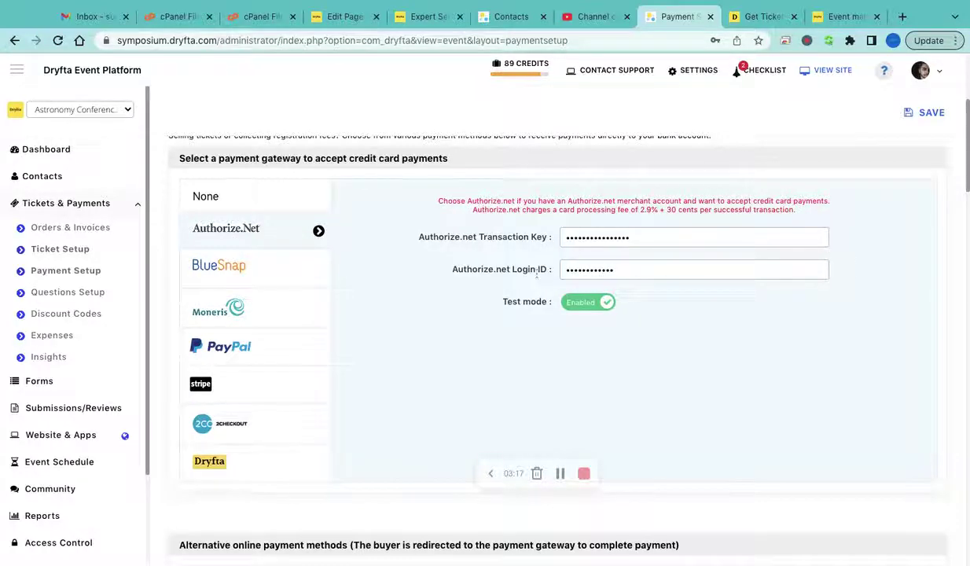
pyautogui.click(226, 346)
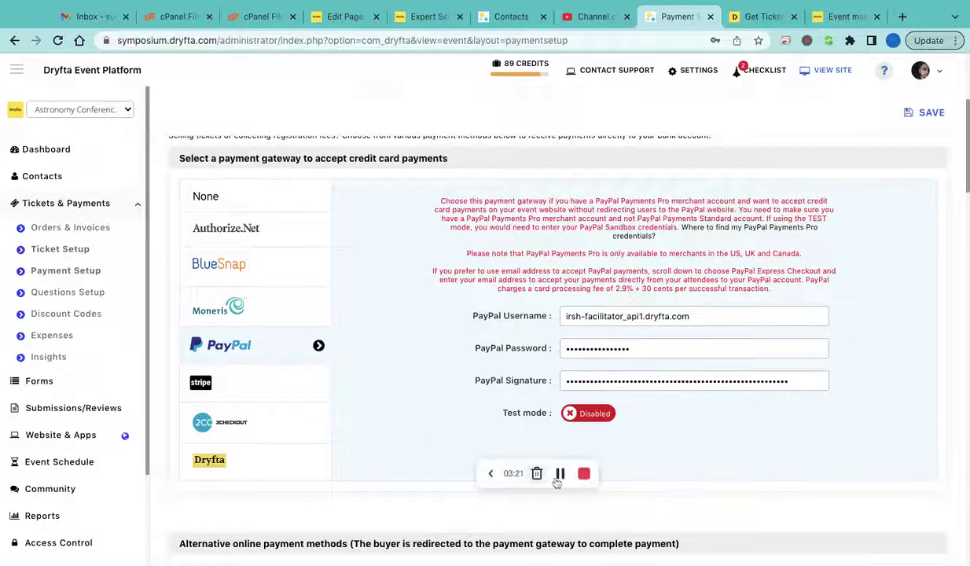
# Review the Paystack, Square and Stripe alternative online payment settings
pyautogui.scroll(-3, 430, 364)
pyautogui.scroll(-5, 429, 365)
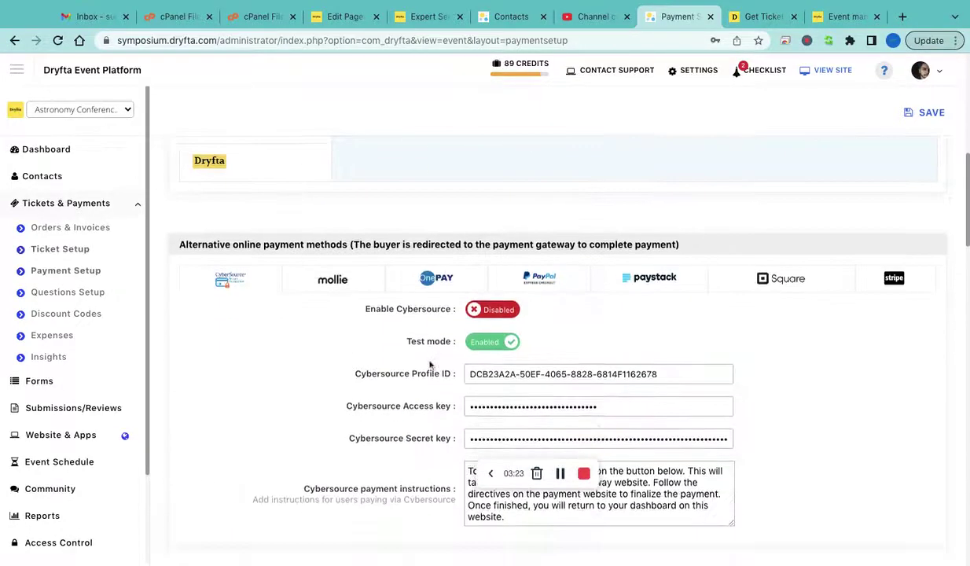
pyautogui.scroll(3, 385, 204)
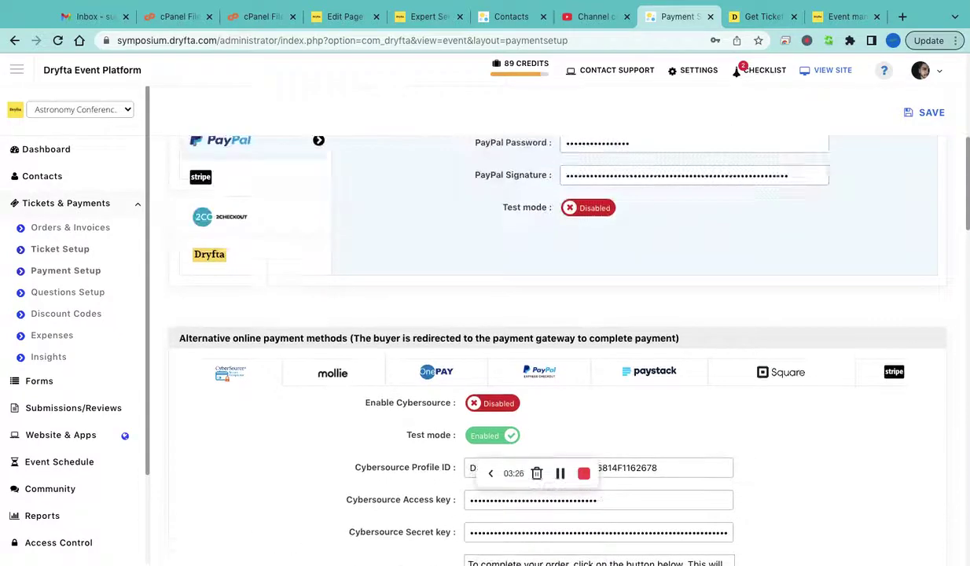
pyautogui.scroll(-2, 377, 310)
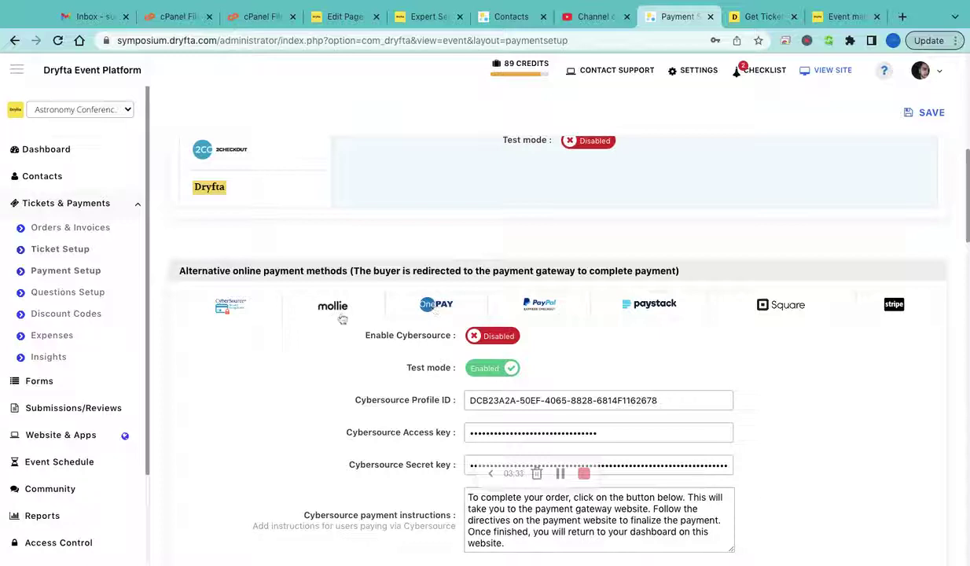
pyautogui.click(644, 311)
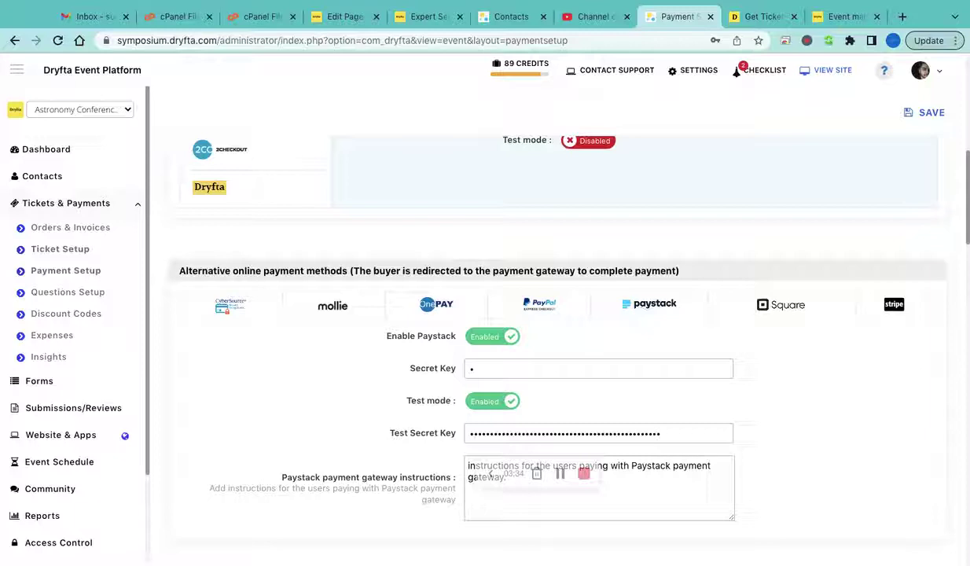
pyautogui.click(783, 312)
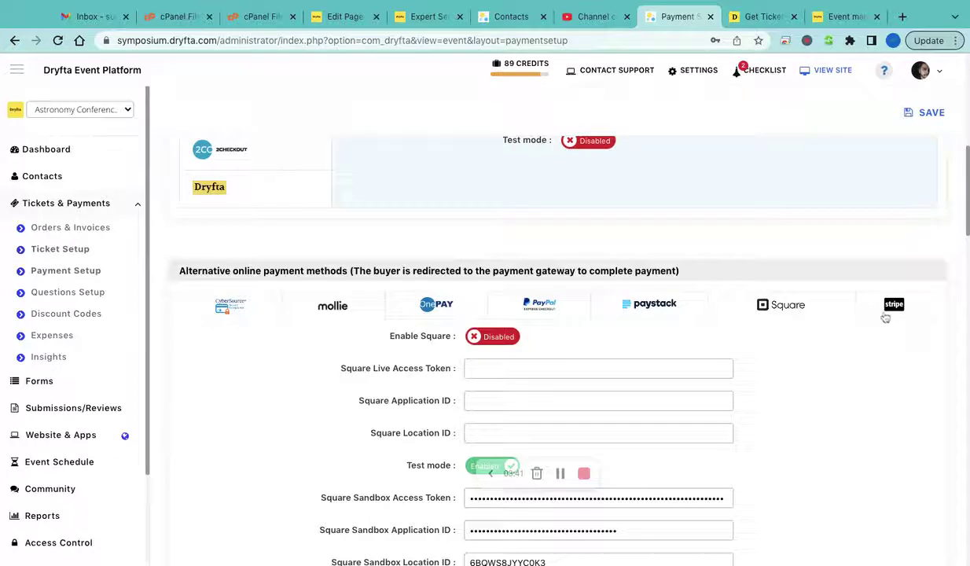
pyautogui.click(894, 309)
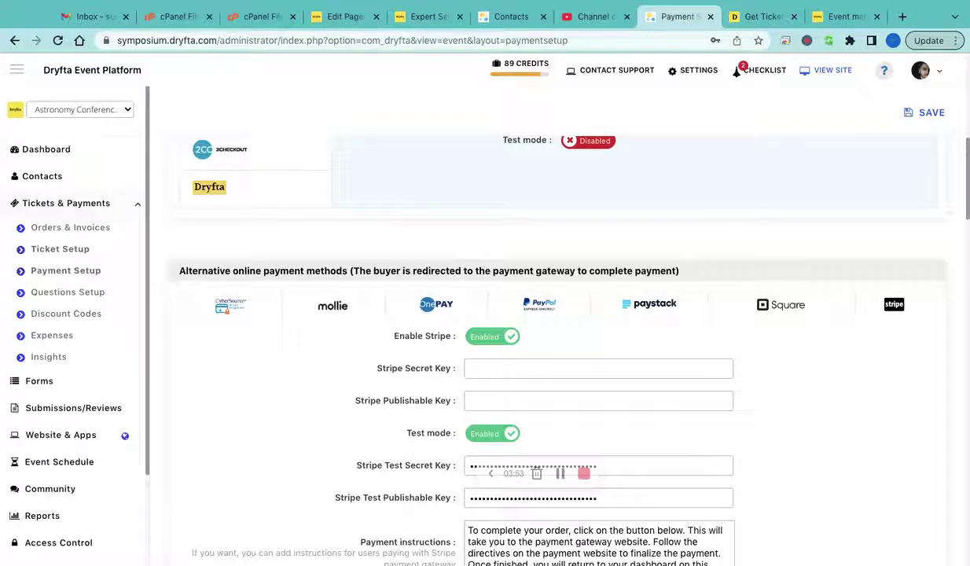
pyautogui.scroll(-10, 491, 350)
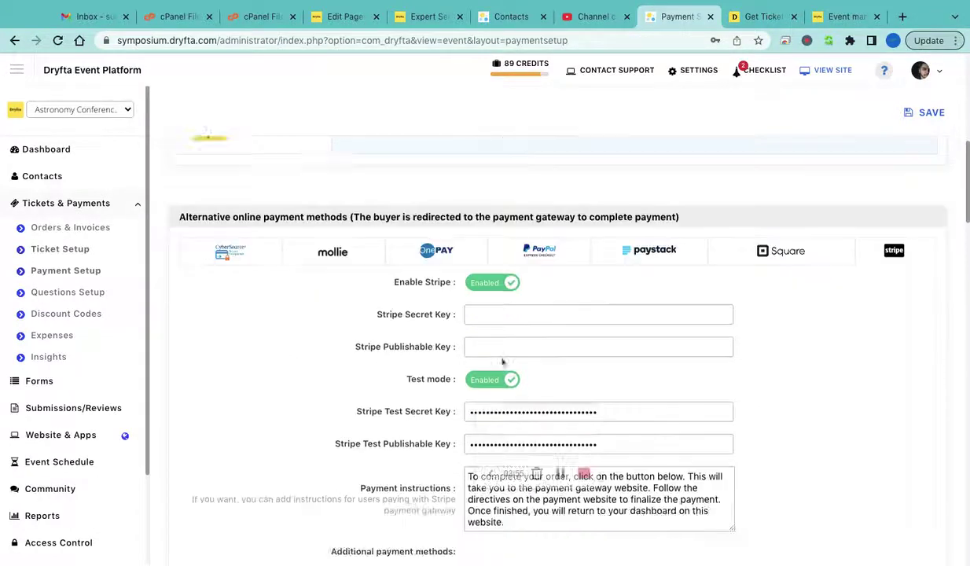
pyautogui.scroll(-3, 501, 362)
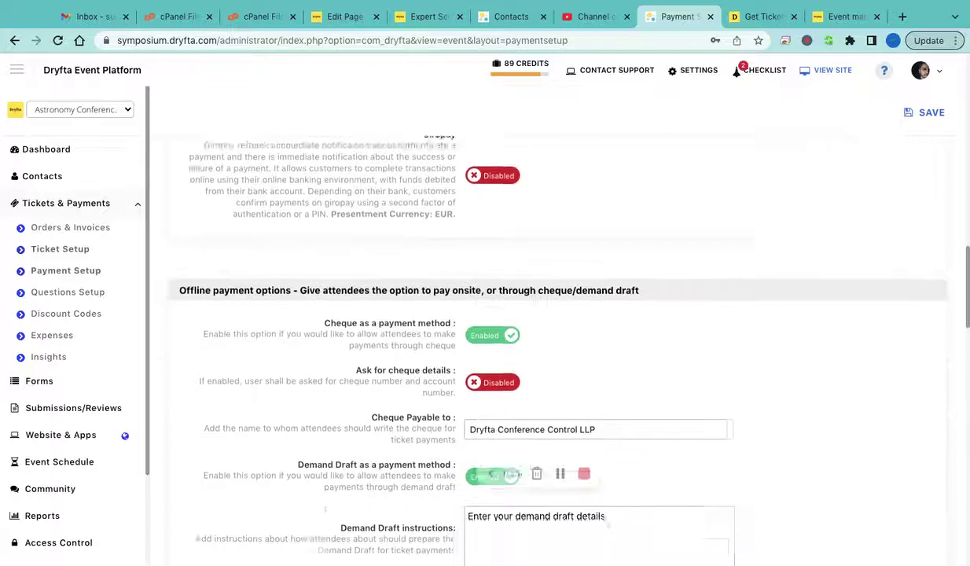
pyautogui.scroll(-2, 392, 306)
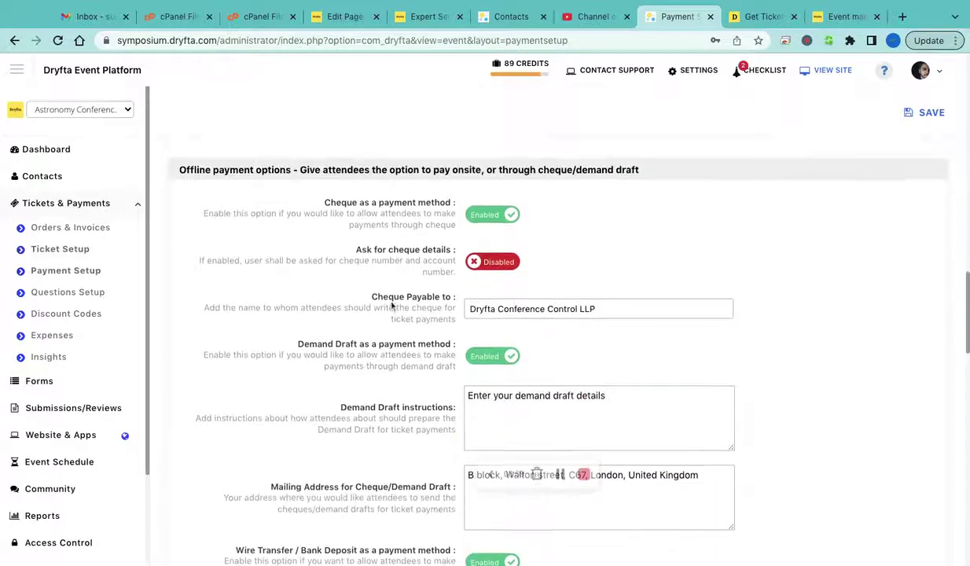
pyautogui.scroll(-1, 419, 321)
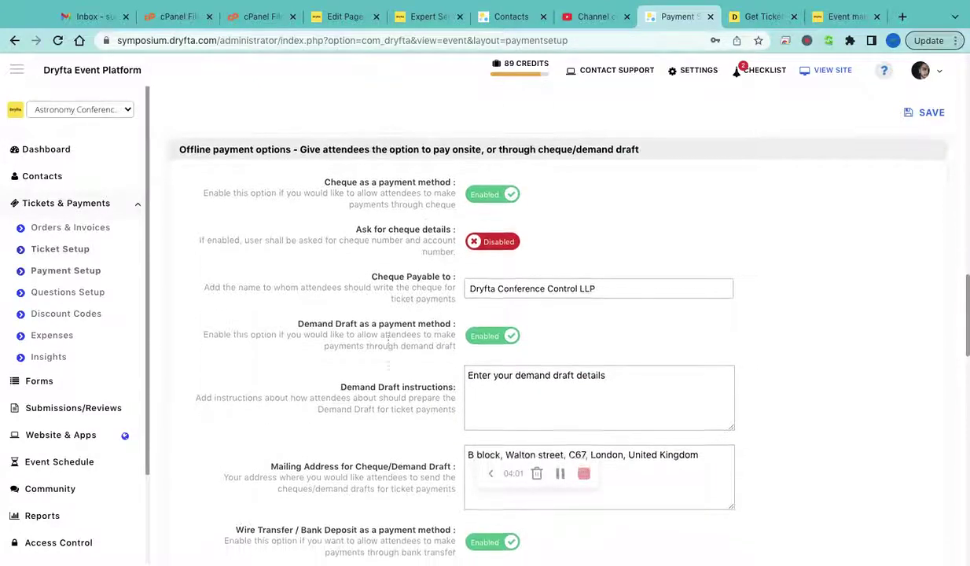
pyautogui.scroll(-3, 312, 404)
pyautogui.scroll(-3, 339, 389)
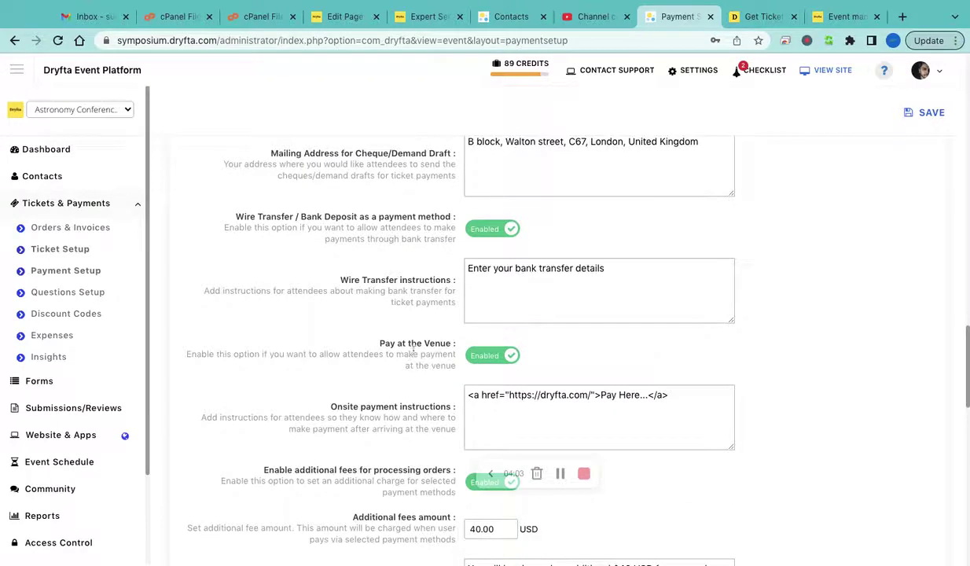
pyautogui.scroll(-5, 414, 350)
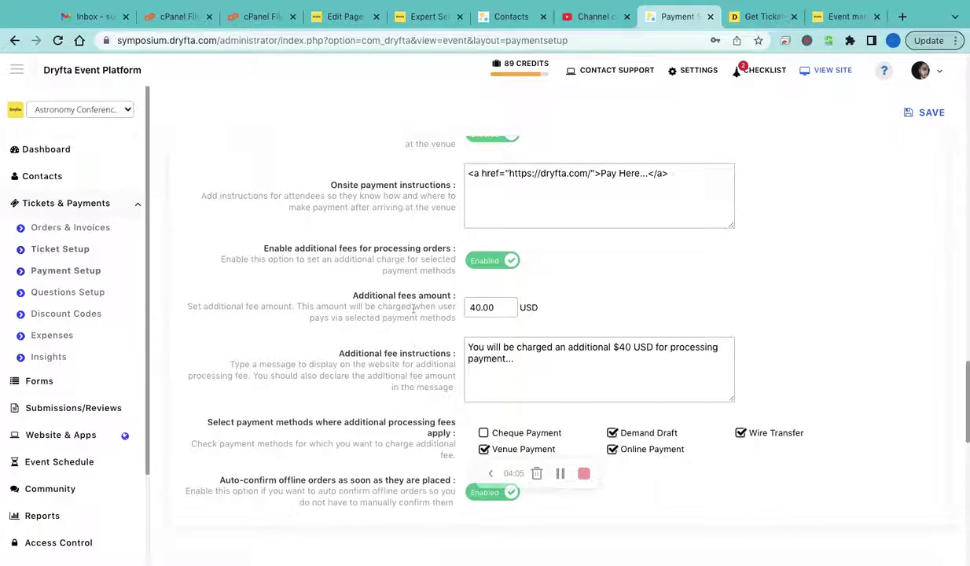
pyautogui.scroll(-2, 414, 309)
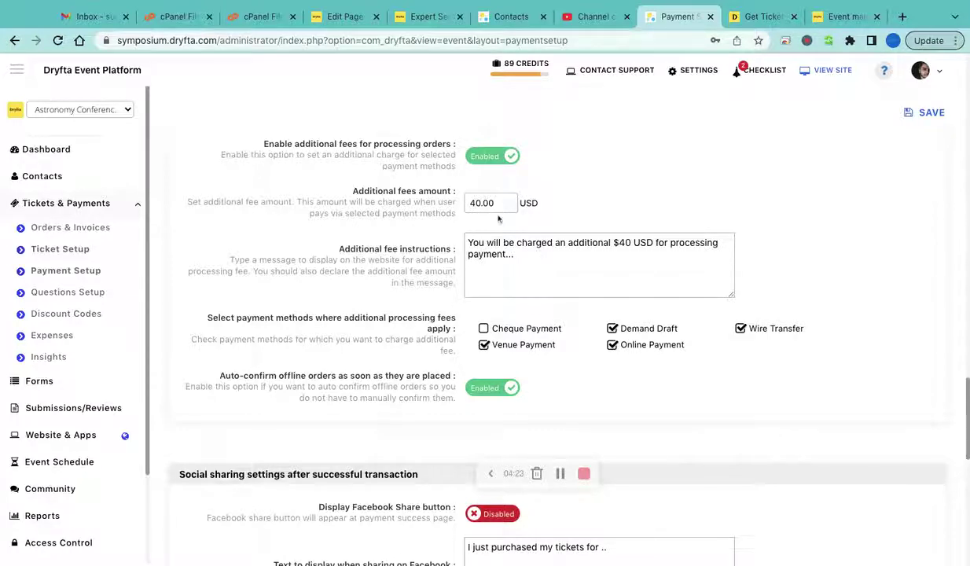
pyautogui.scroll(-4, 500, 375)
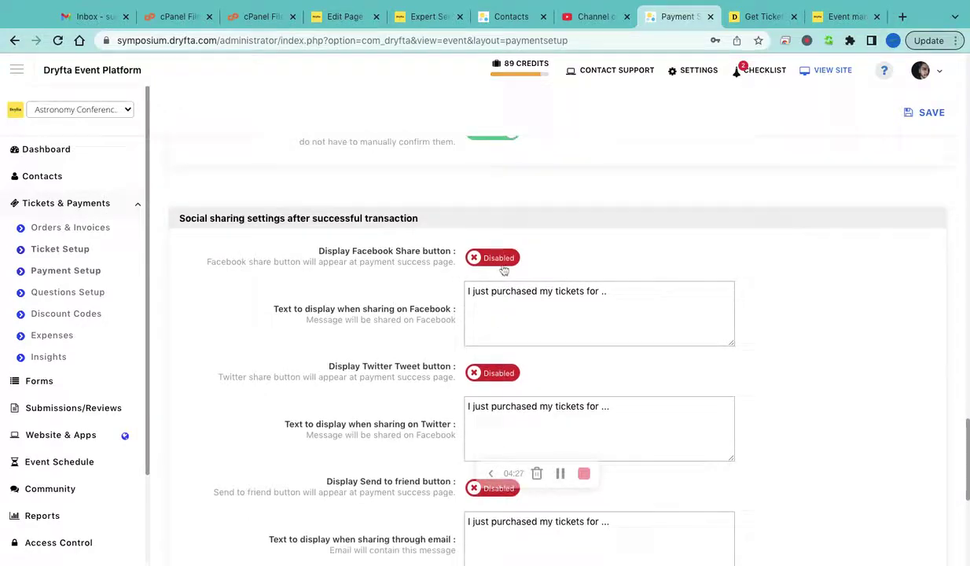
pyautogui.scroll(-5, 445, 335)
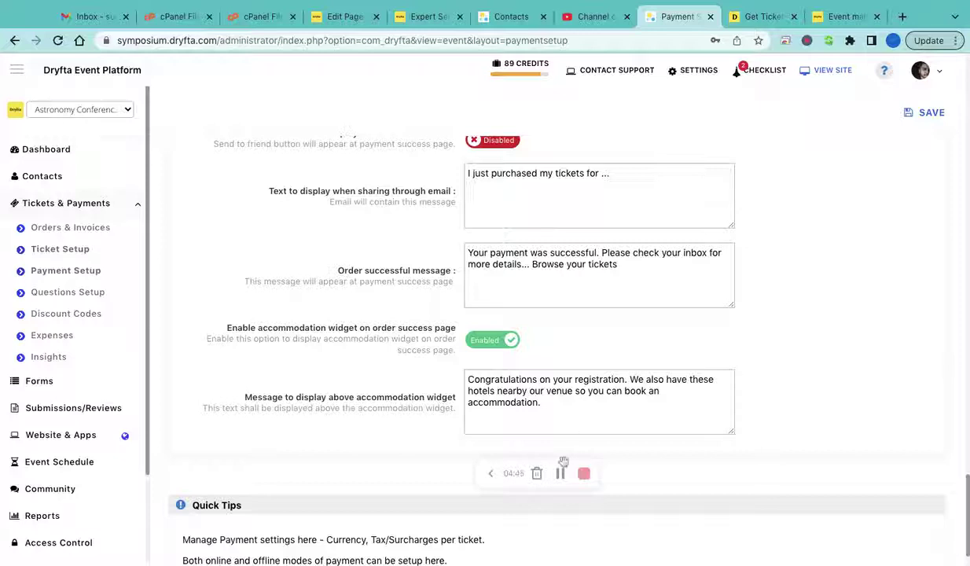
pyautogui.click(71, 295)
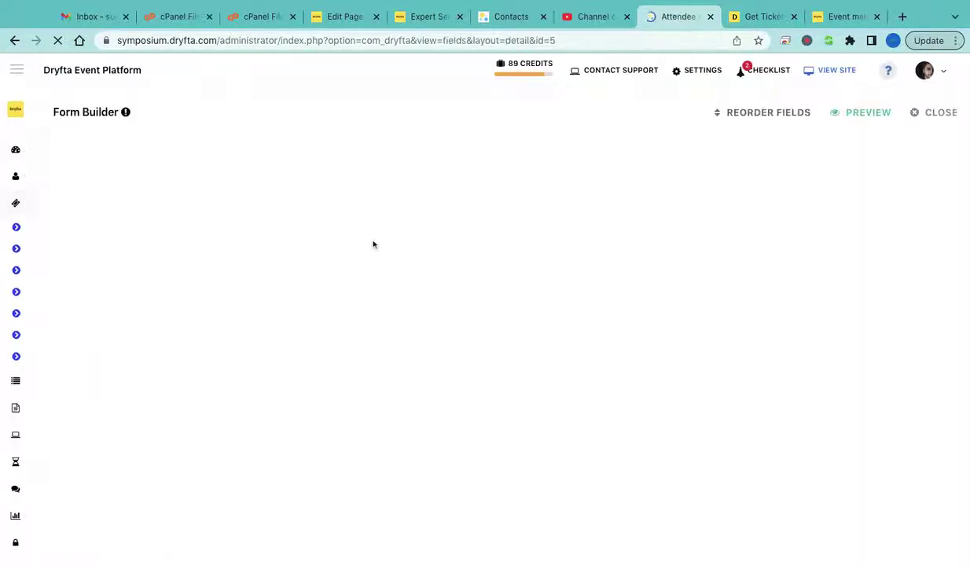
pyautogui.moveTo(438, 308)
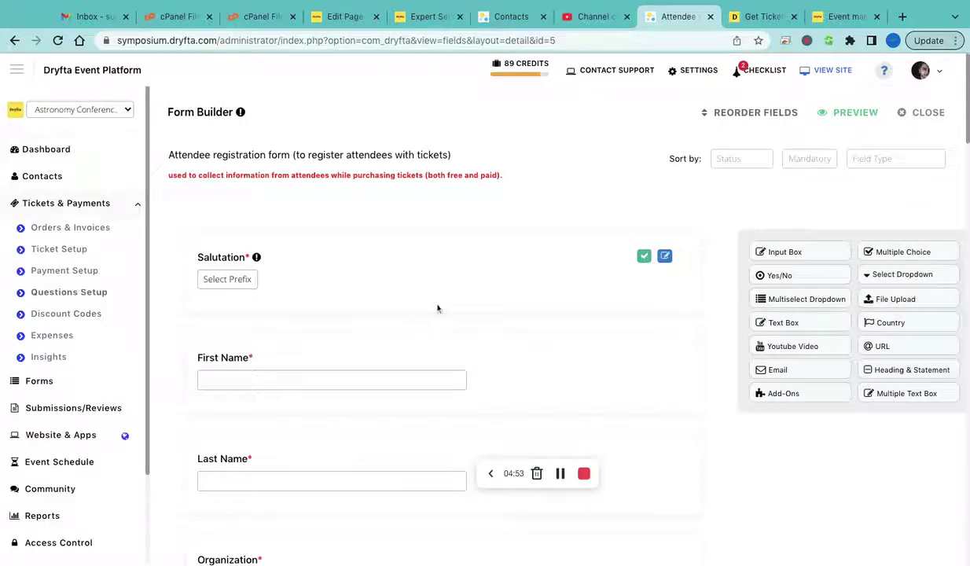
pyautogui.scroll(-2, 437, 308)
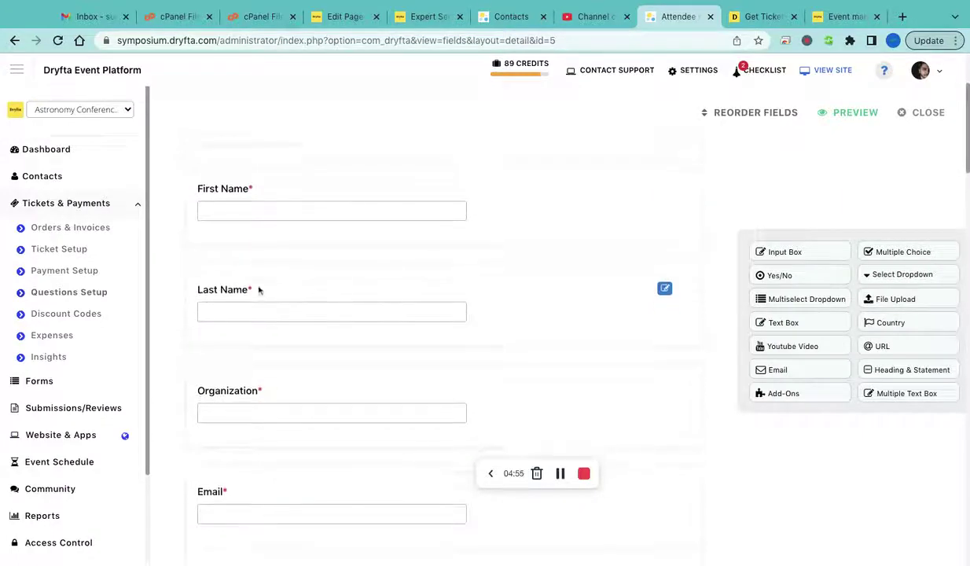
pyautogui.scroll(-1, 259, 290)
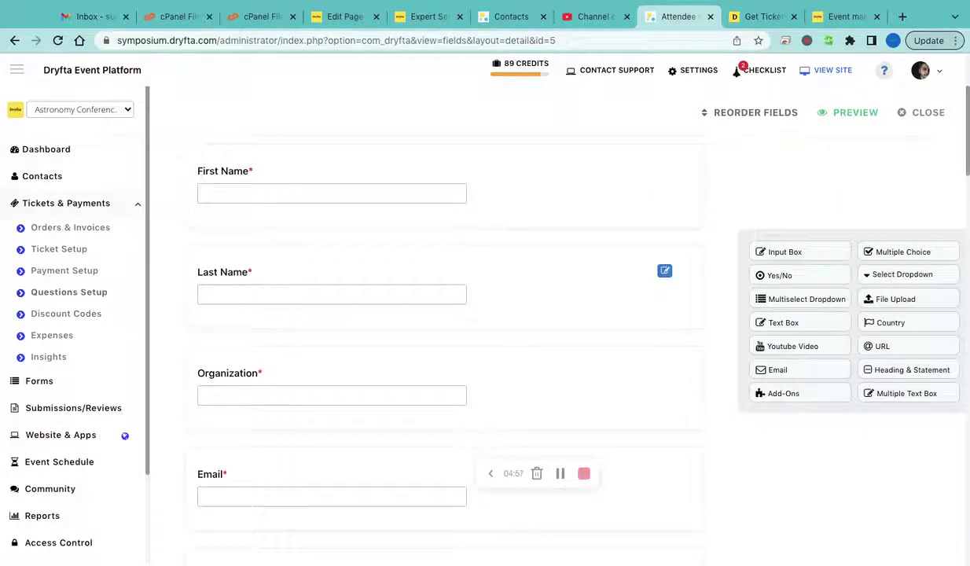
pyautogui.scroll(-3, 271, 394)
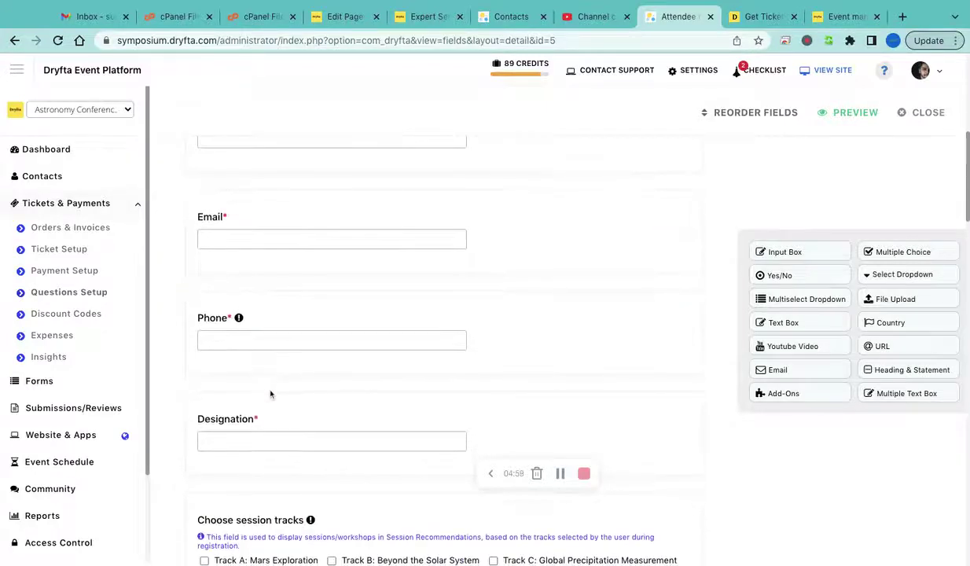
pyautogui.scroll(-4, 275, 346)
pyautogui.scroll(-2, 277, 311)
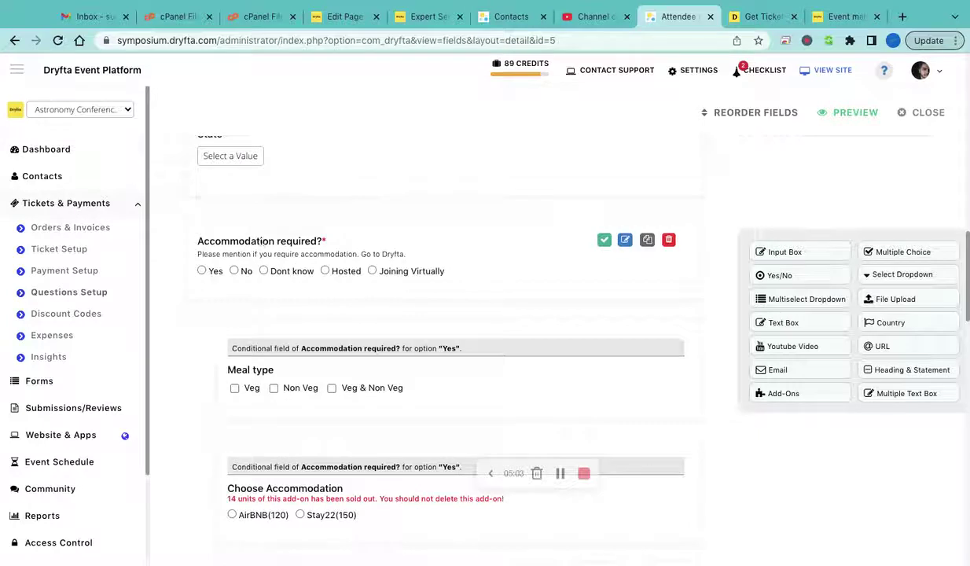
pyautogui.scroll(-1, 284, 246)
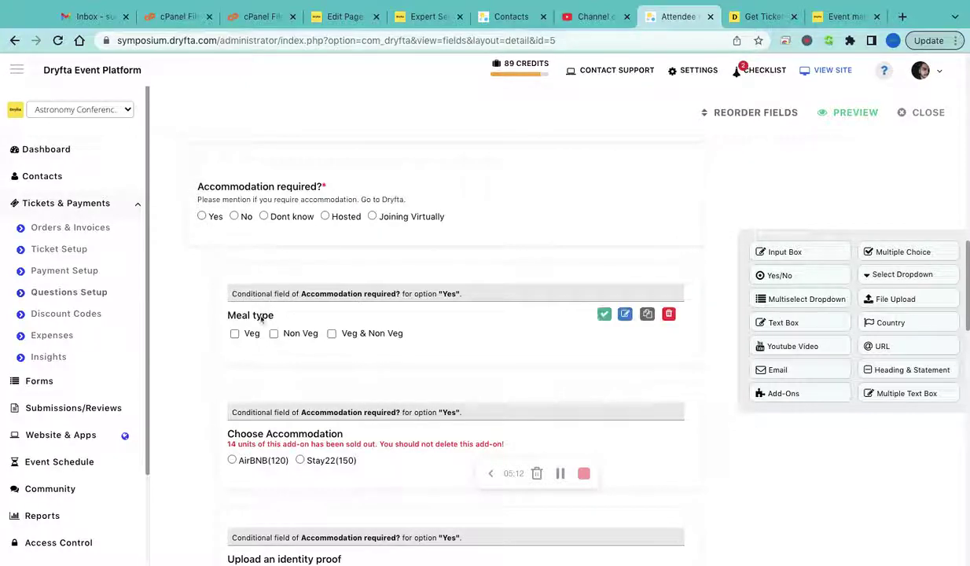
pyautogui.scroll(-2, 272, 326)
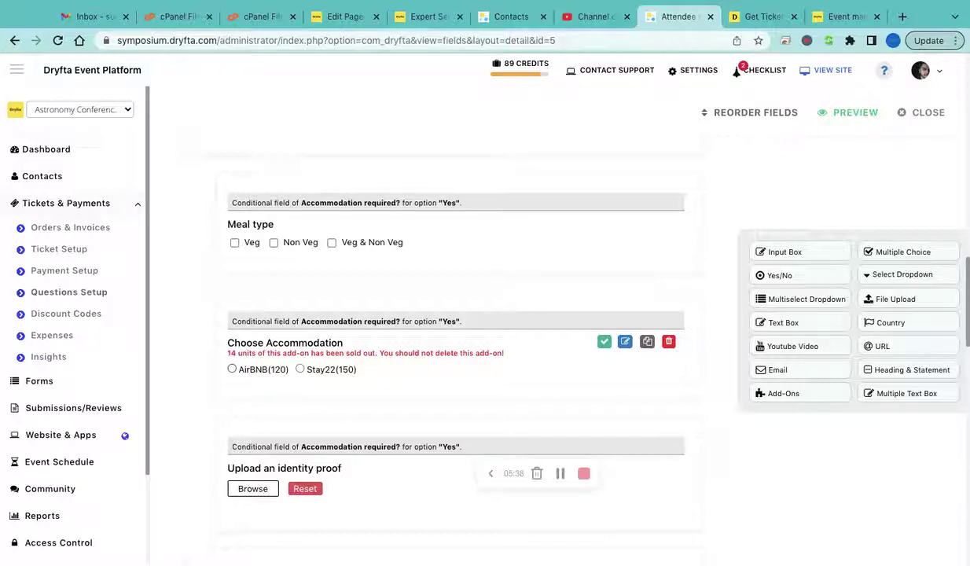
pyautogui.scroll(-3, 291, 362)
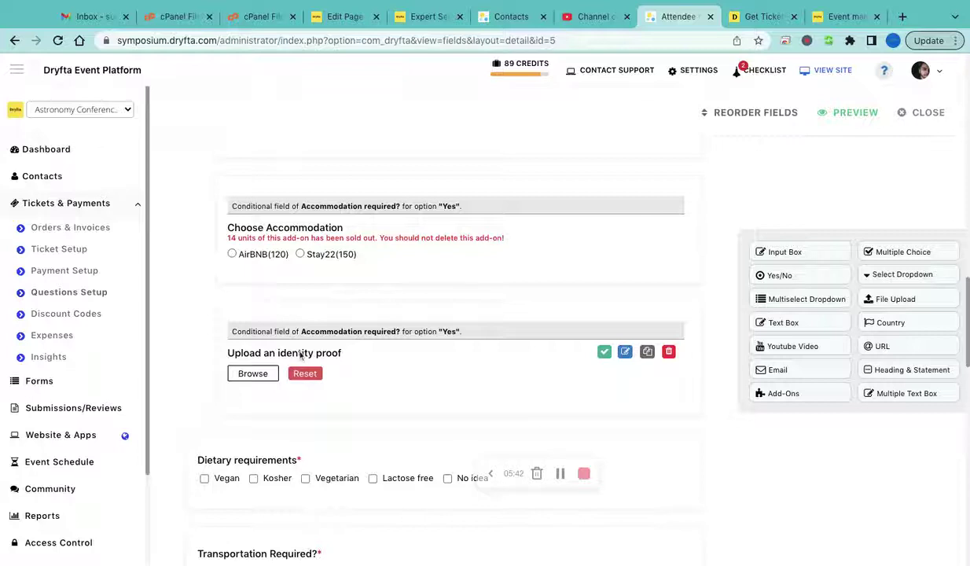
pyautogui.scroll(-2, 291, 362)
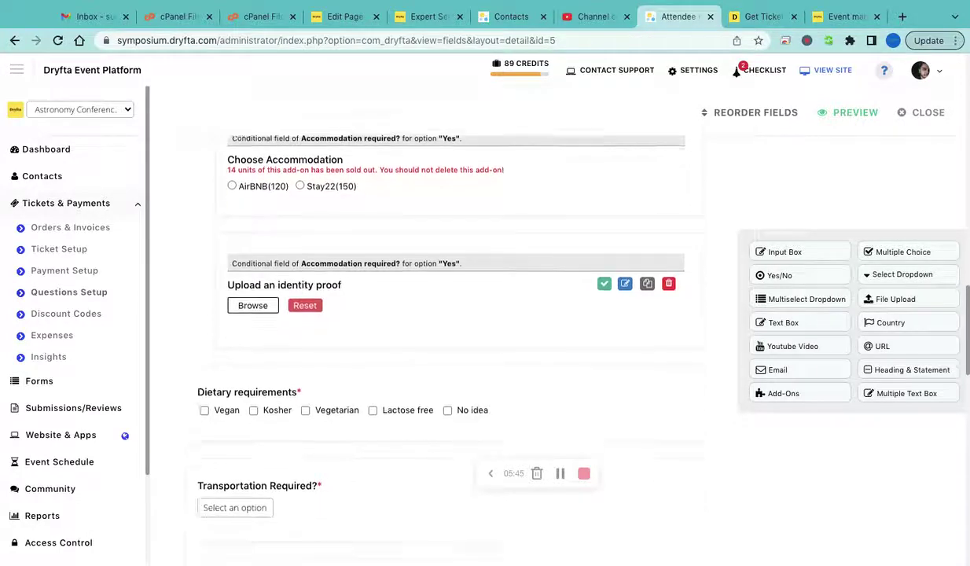
pyautogui.scroll(-3, 227, 277)
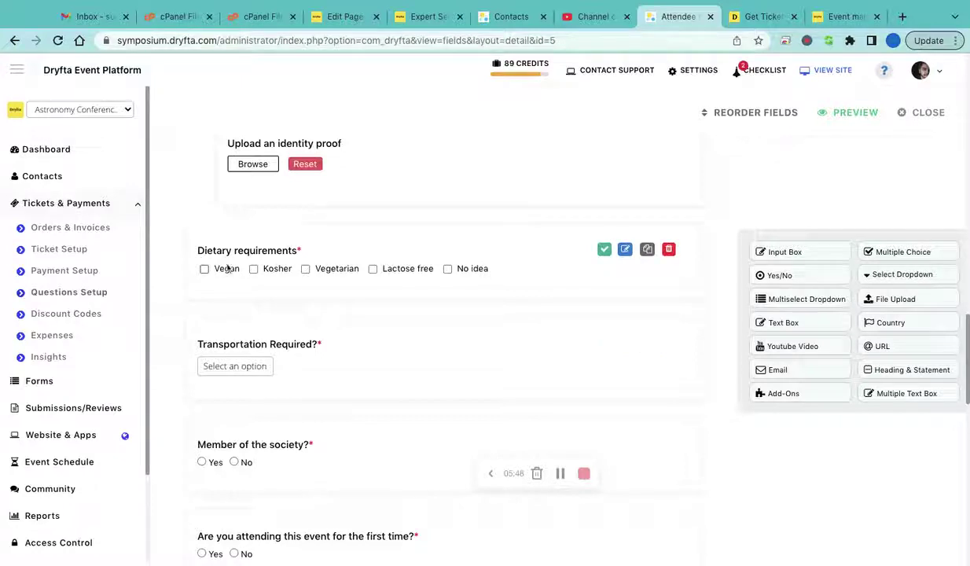
pyautogui.moveTo(804, 252); pyautogui.dragTo(720, 266)
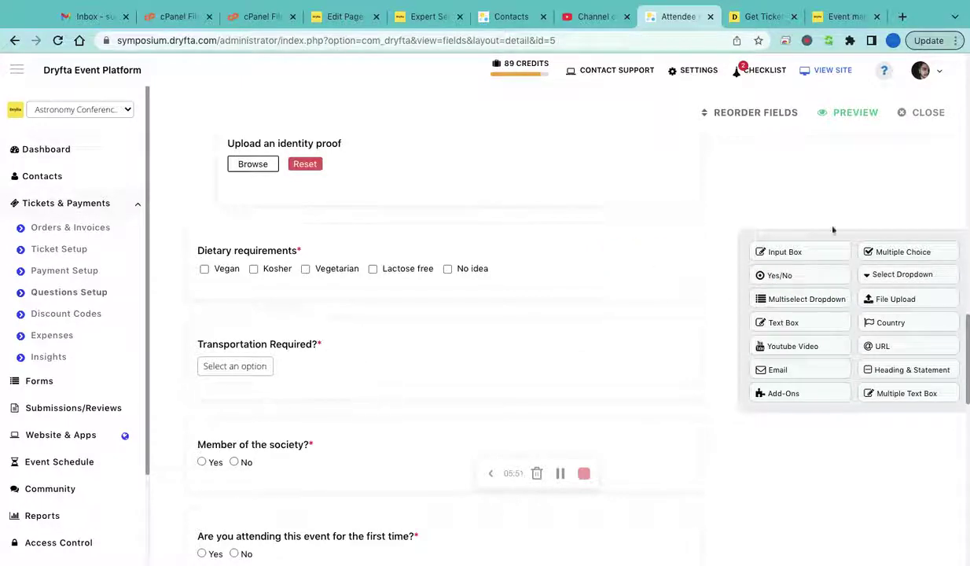
pyautogui.click(791, 256)
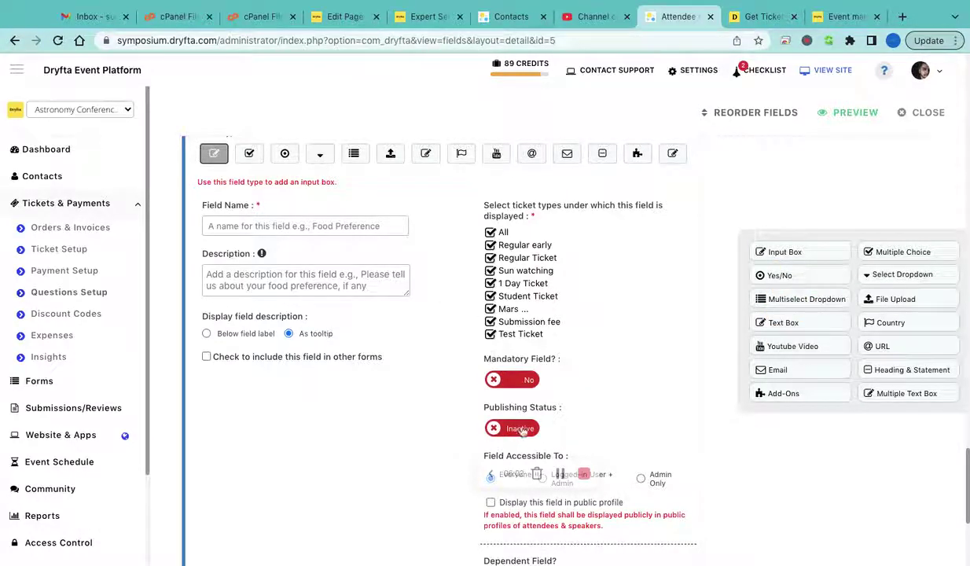
pyautogui.scroll(1, 511, 299)
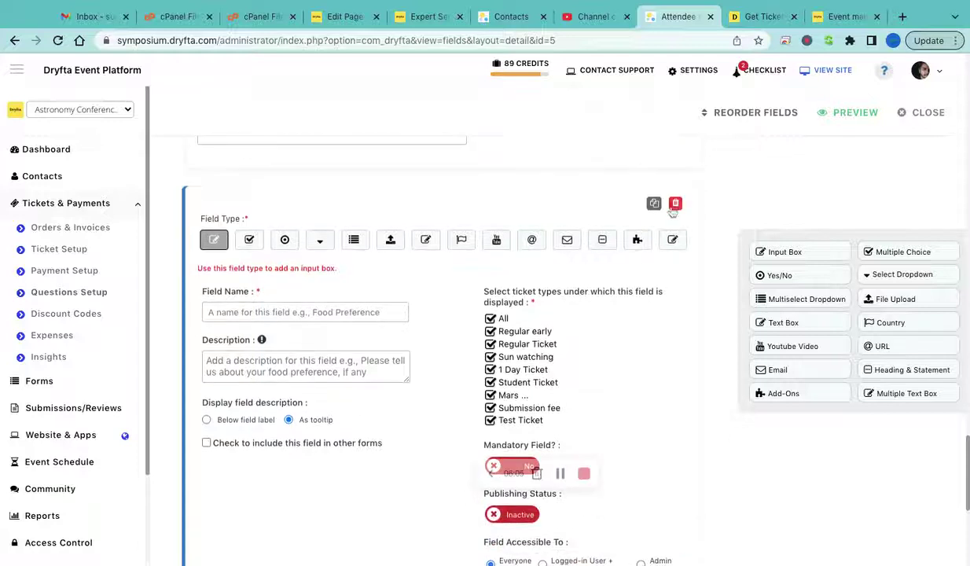
pyautogui.click(673, 202)
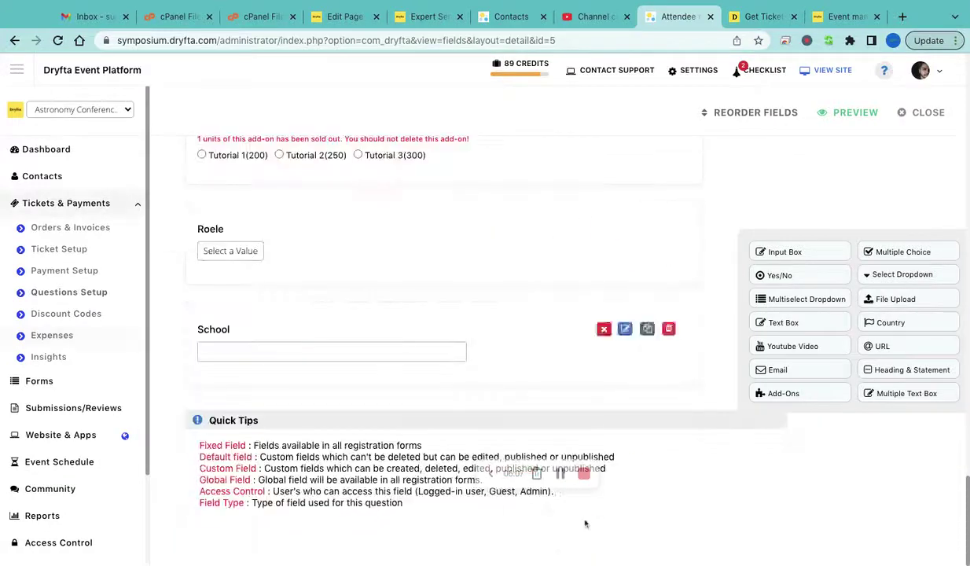
# Open the Discounts Manager listing the 12 discount codes, including FREE
pyautogui.click(68, 315)
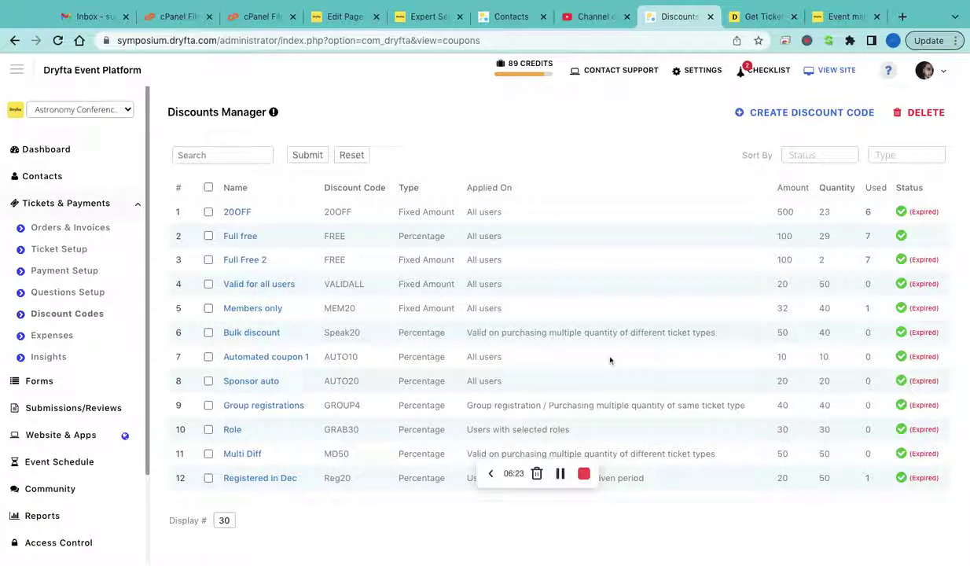
# On the public Get Tickets tab, set the Sun watching workshop quantity to 1
pyautogui.click(756, 16)
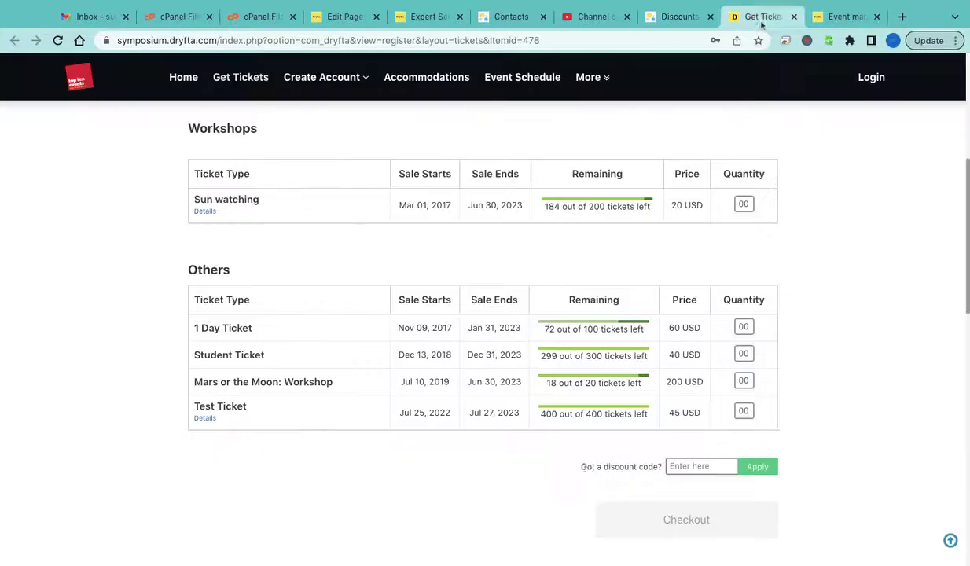
pyautogui.scroll(3, 578, 275)
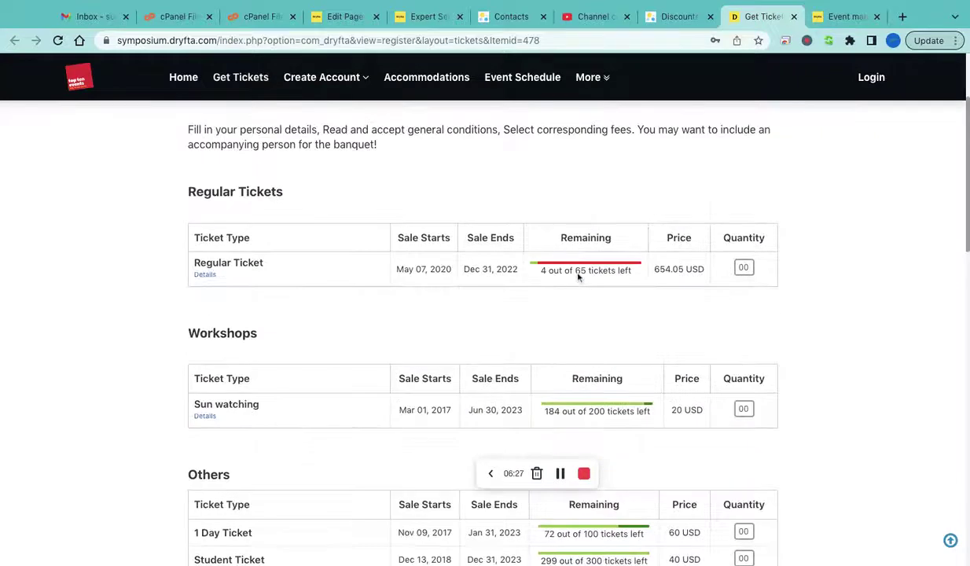
pyautogui.scroll(-3, 643, 281)
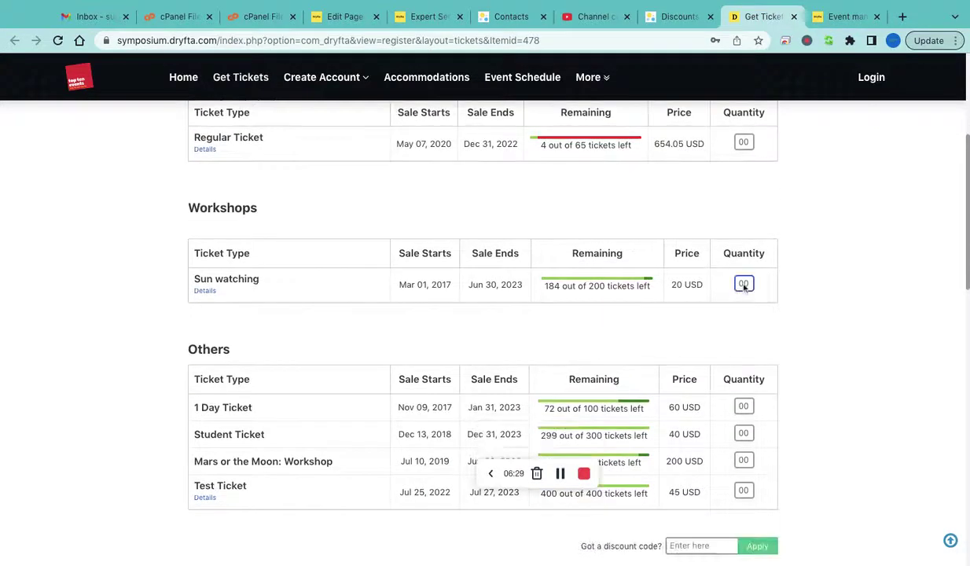
pyautogui.click(744, 284)
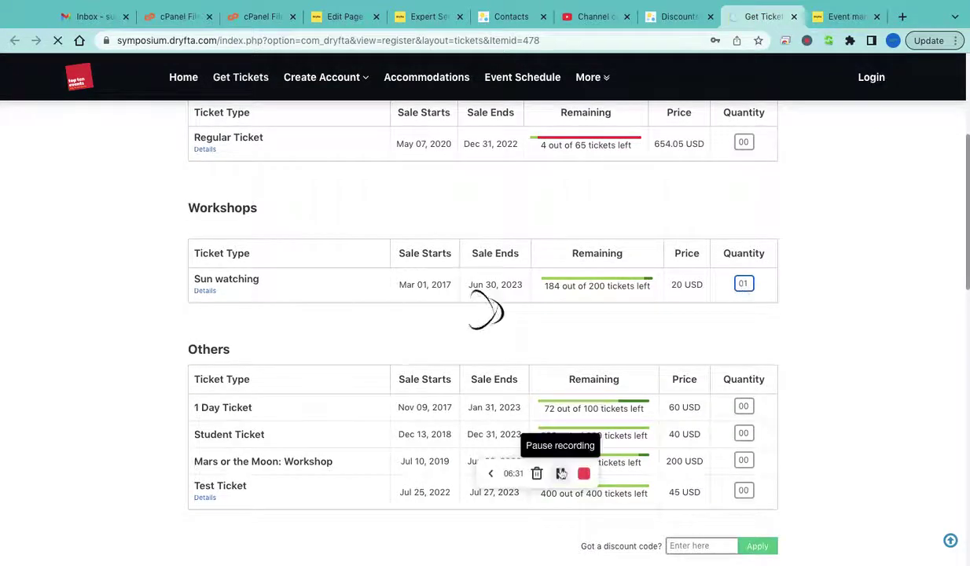
pyautogui.scroll(-8, 560, 472)
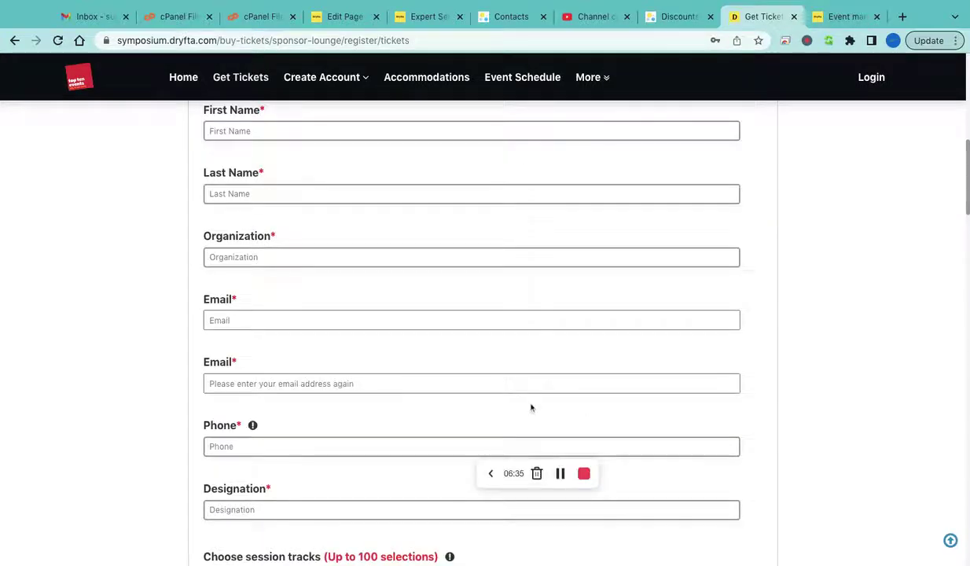
pyautogui.scroll(1, 503, 359)
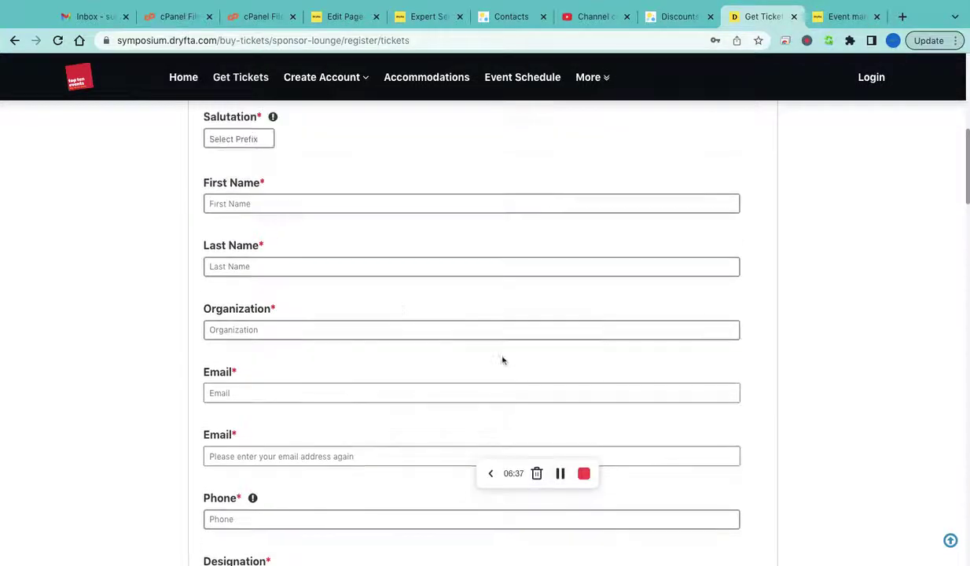
pyautogui.scroll(2, 322, 239)
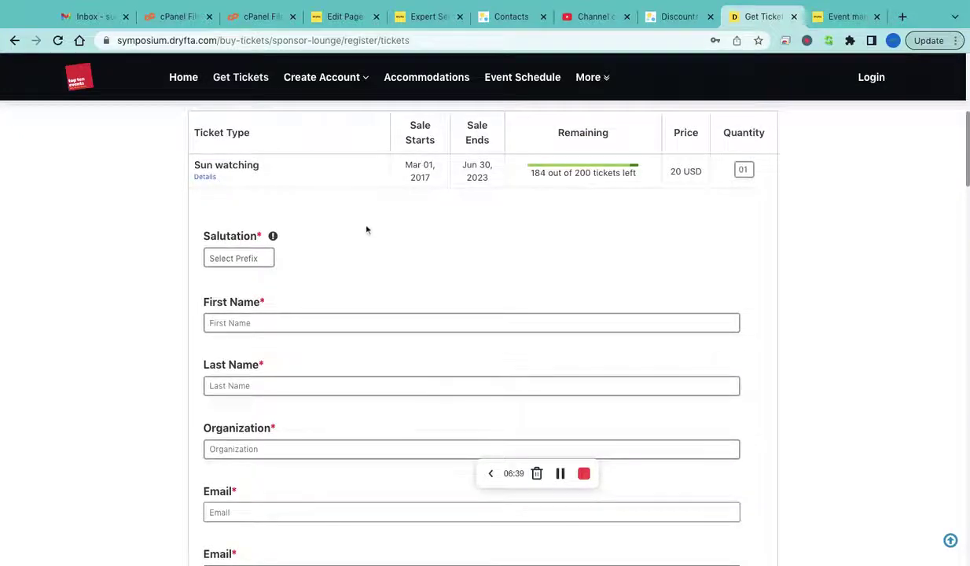
pyautogui.scroll(1, 654, 256)
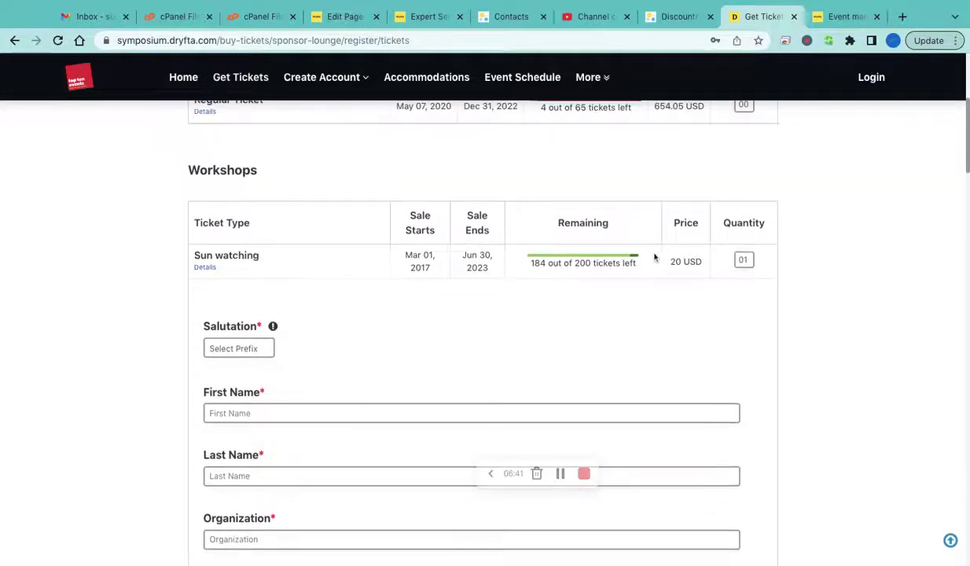
# Sign in using the test attendee account's e-mail
pyautogui.click(871, 79)
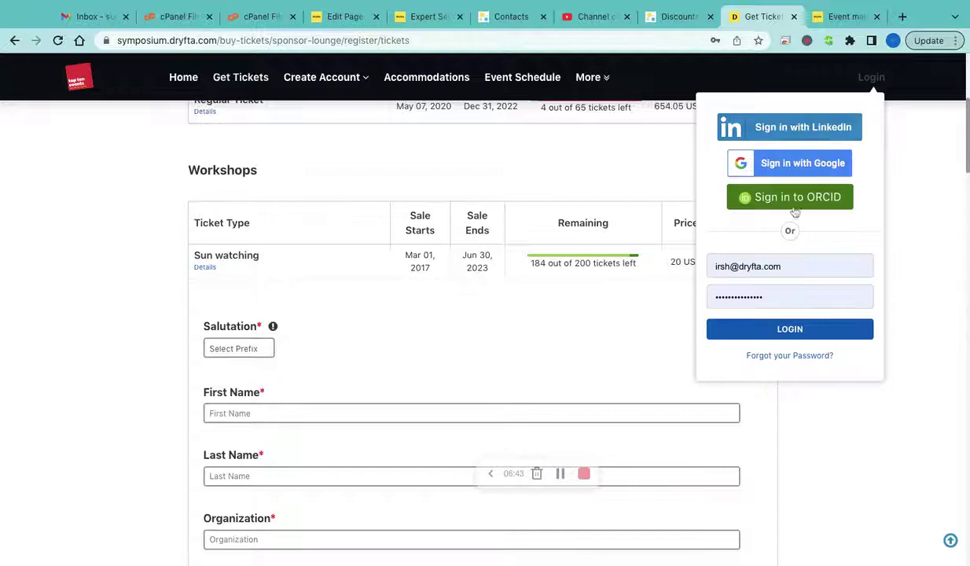
pyautogui.click(757, 267)
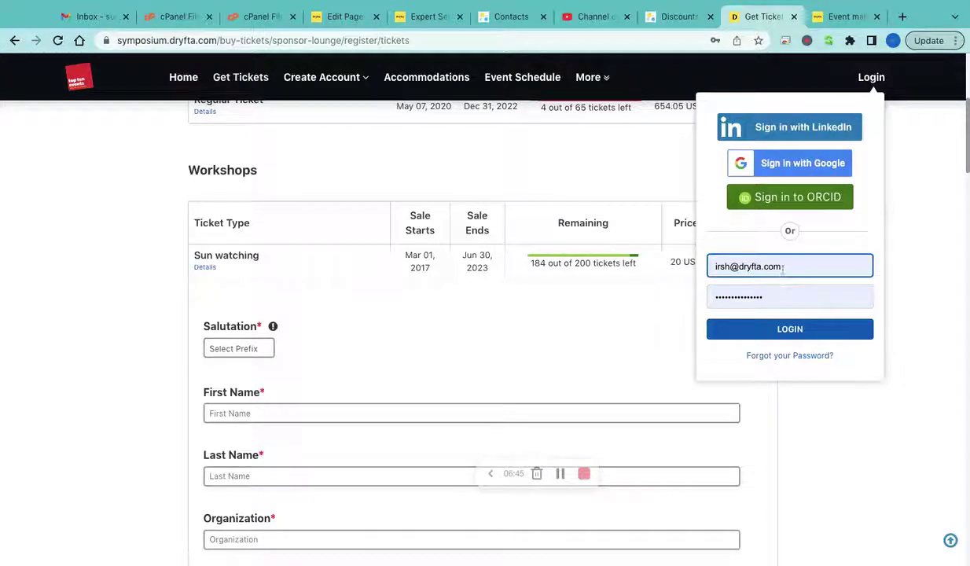
pyautogui.tripleClick(783, 268)
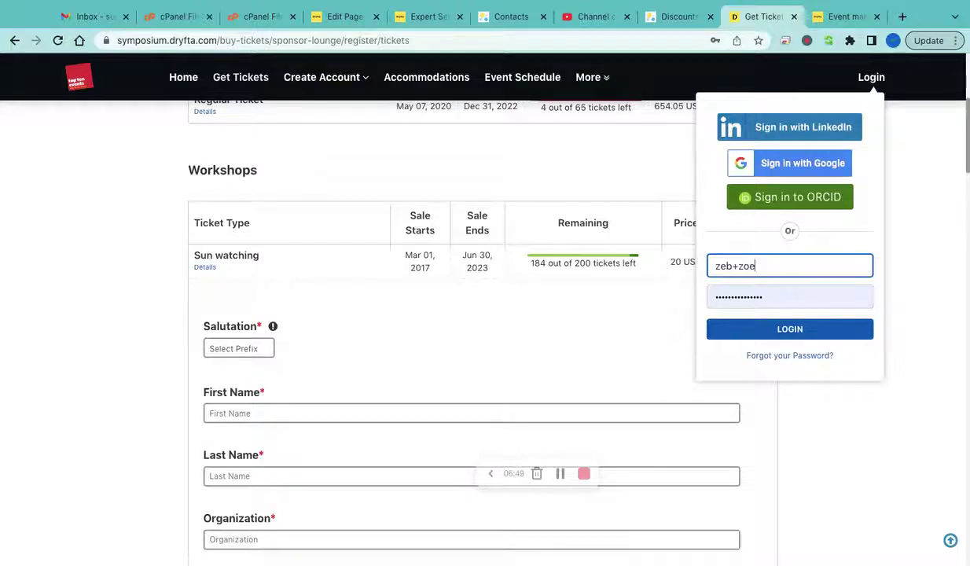
pyautogui.press('Down')
pyautogui.press('Return')
pyautogui.click(791, 330)
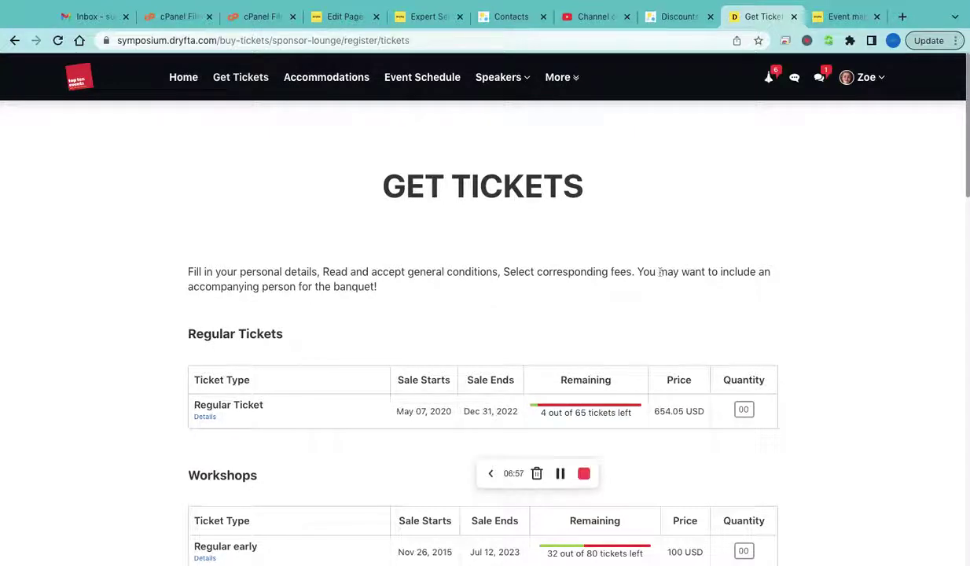
pyautogui.scroll(-3, 621, 320)
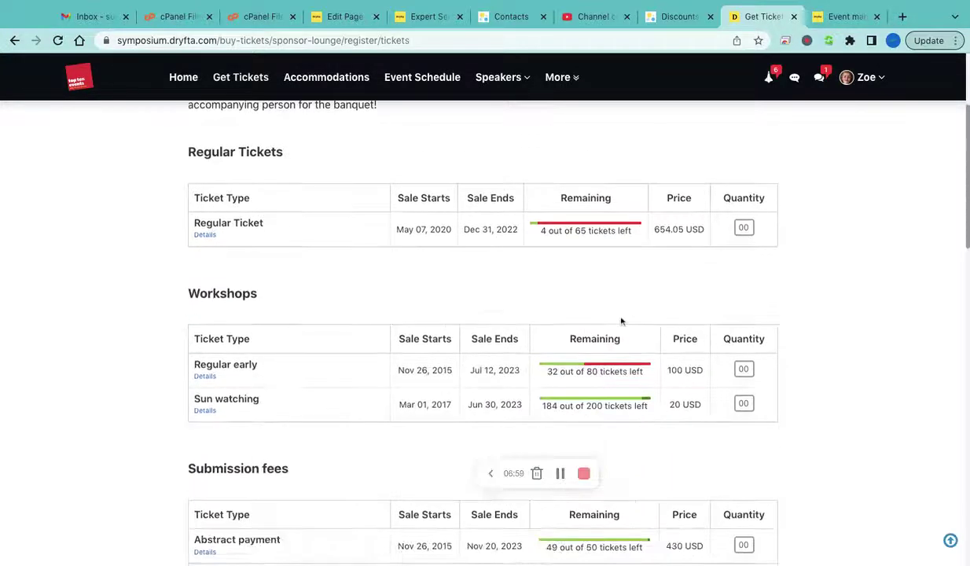
pyautogui.scroll(-1, 717, 364)
# Set the Regular early ticket quantity to 1 and prefill the form from the attendee's profile
pyautogui.click(748, 329)
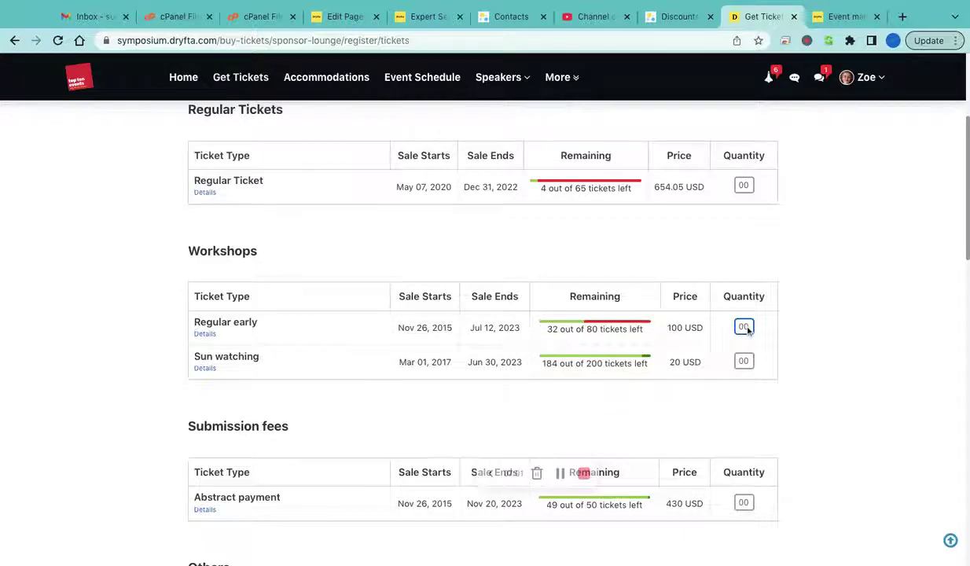
pyautogui.write('1')
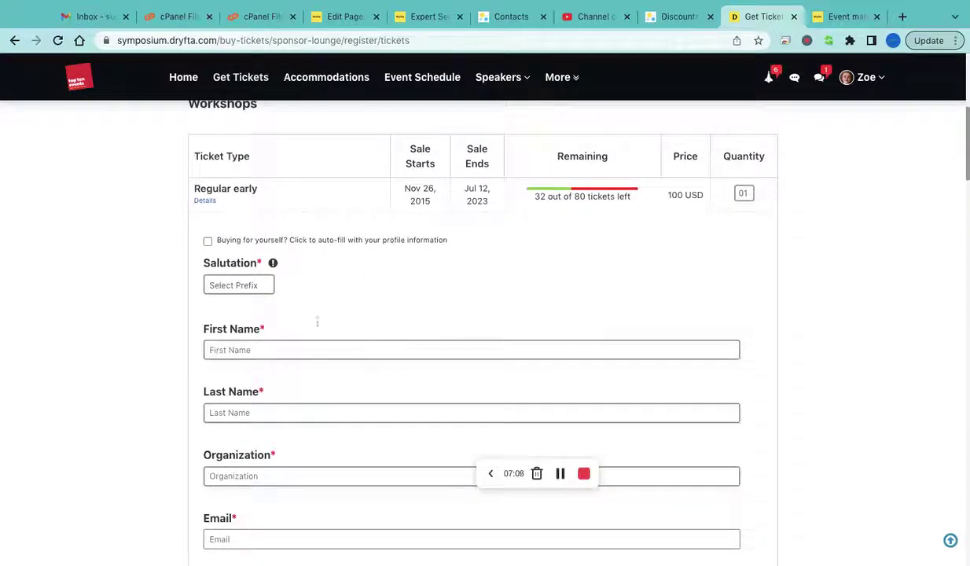
pyautogui.click(331, 240)
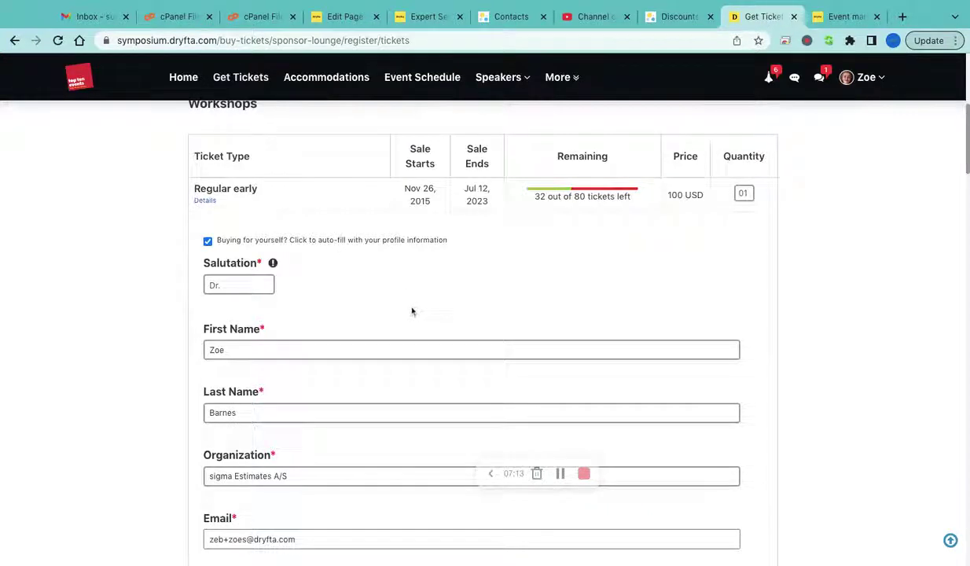
pyautogui.scroll(-10, 411, 306)
pyautogui.scroll(-3, 412, 311)
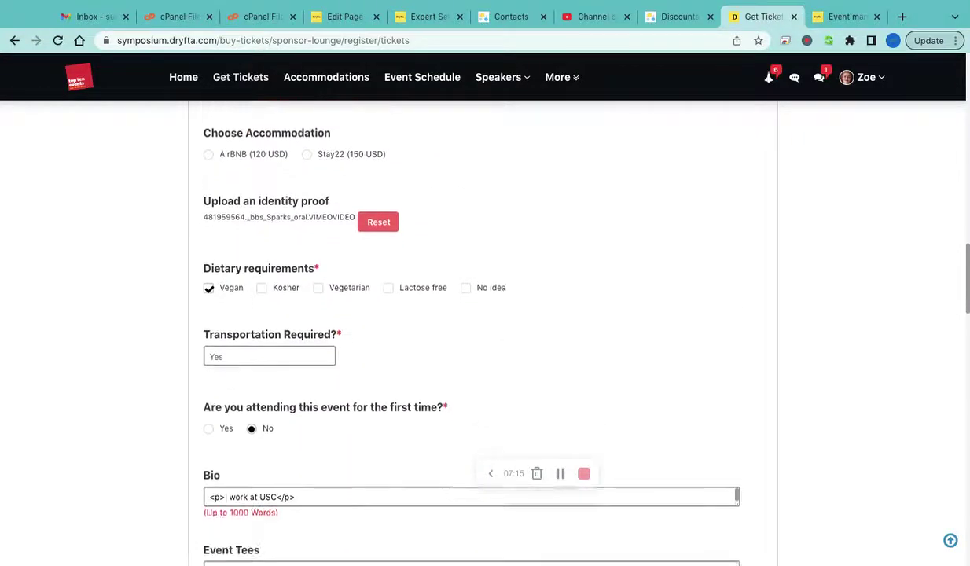
pyautogui.scroll(1, 233, 201)
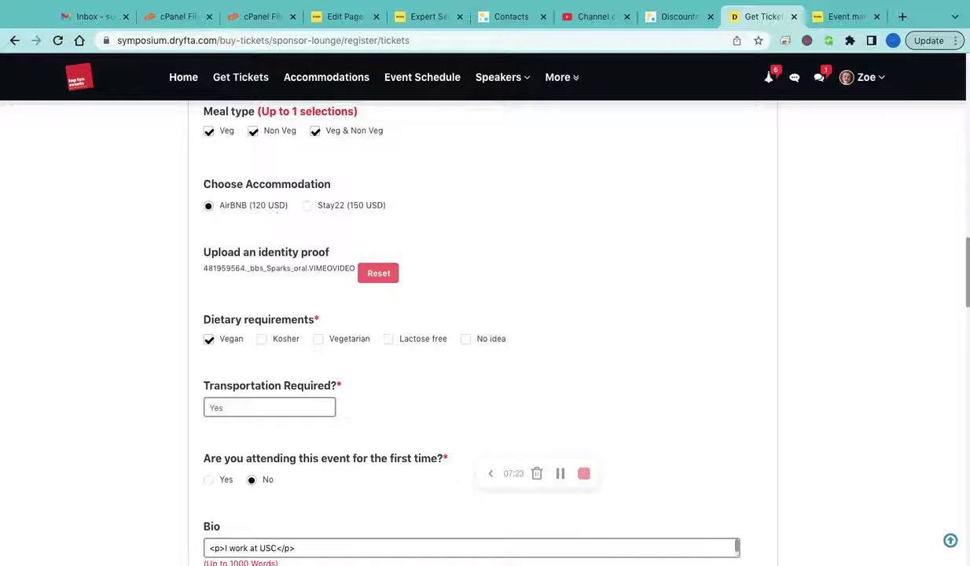
pyautogui.scroll(-1, 255, 277)
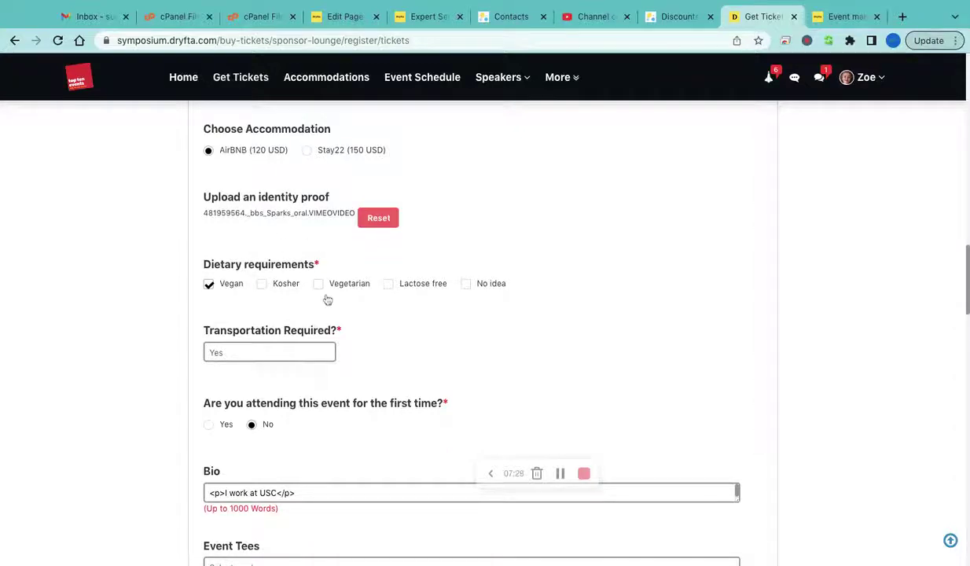
pyautogui.scroll(-5, 328, 300)
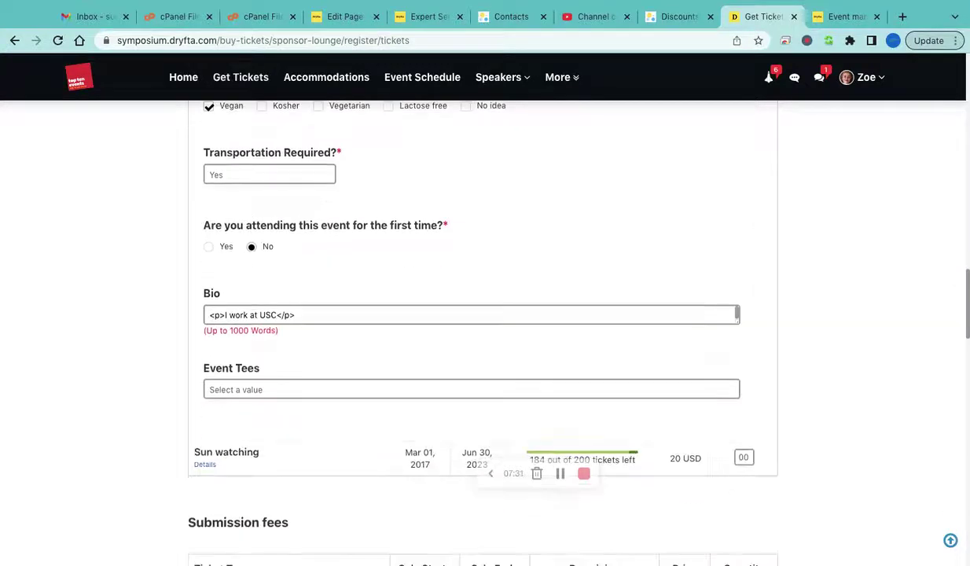
pyautogui.scroll(-8, 625, 368)
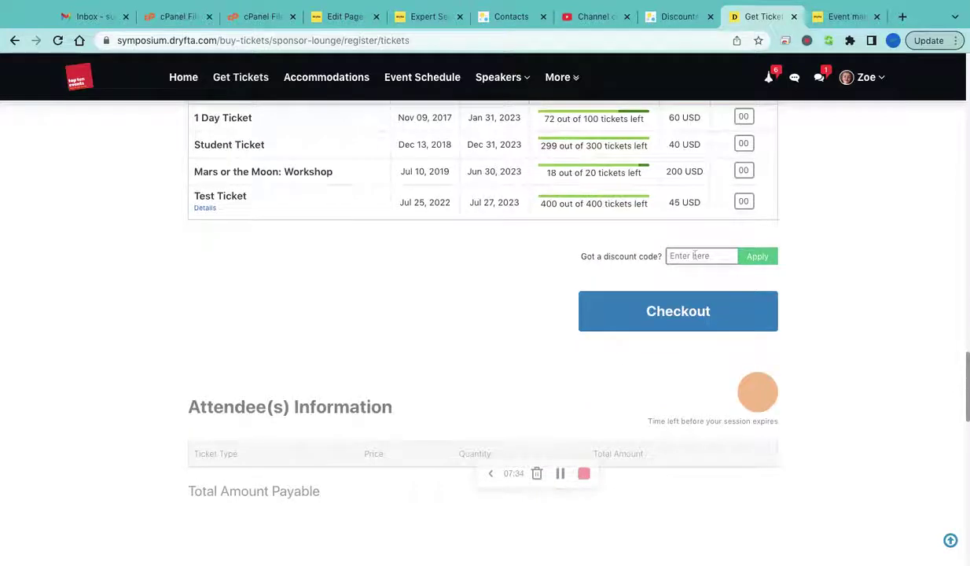
# Copy the FREE code from the discount list and apply it on the ticket page, where it's rejected as invalid
pyautogui.click(681, 17)
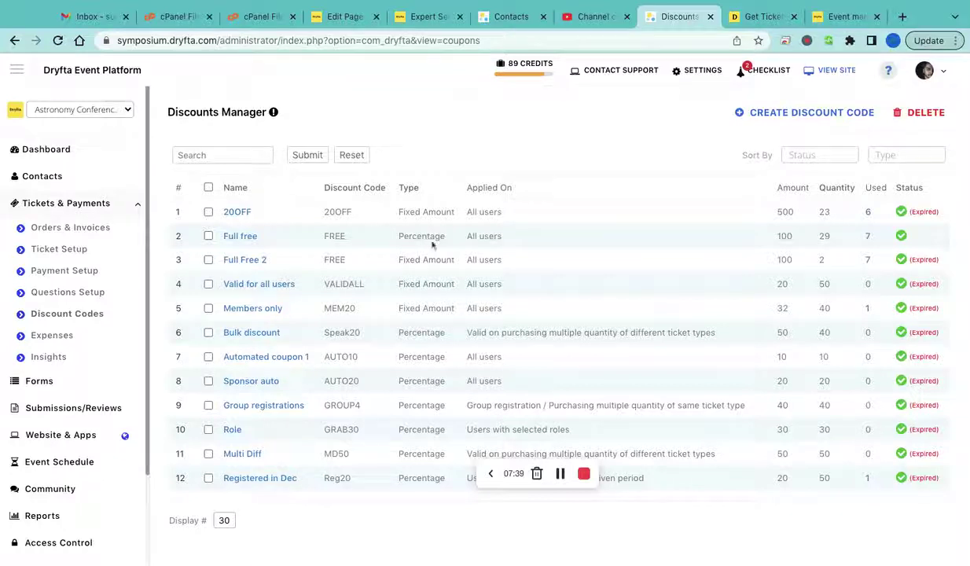
pyautogui.doubleClick(338, 240)
pyautogui.hotkey('ctrl', 'c')
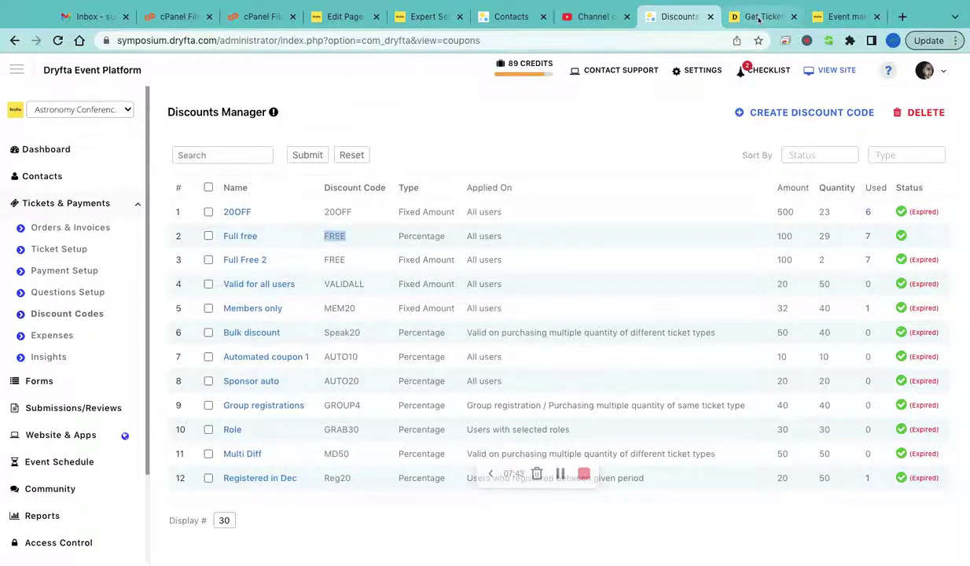
pyautogui.click(759, 17)
pyautogui.click(684, 256)
pyautogui.hotkey('ctrl', 'v')
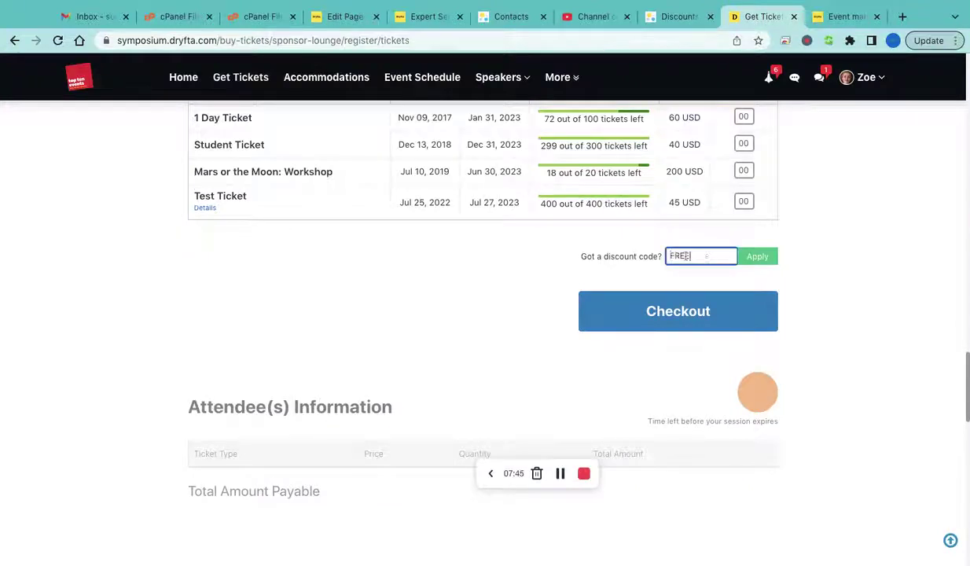
pyautogui.click(757, 256)
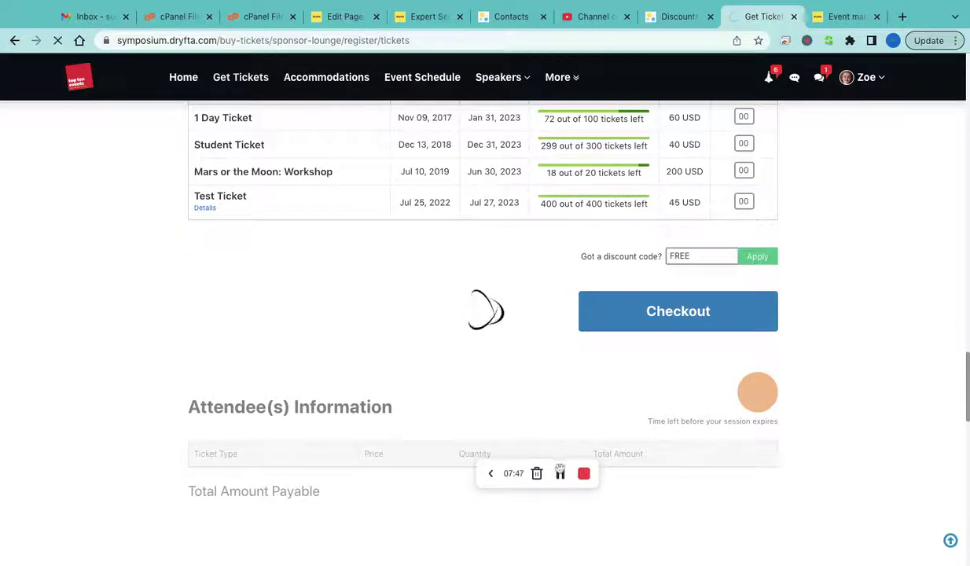
pyautogui.scroll(-10, 562, 476)
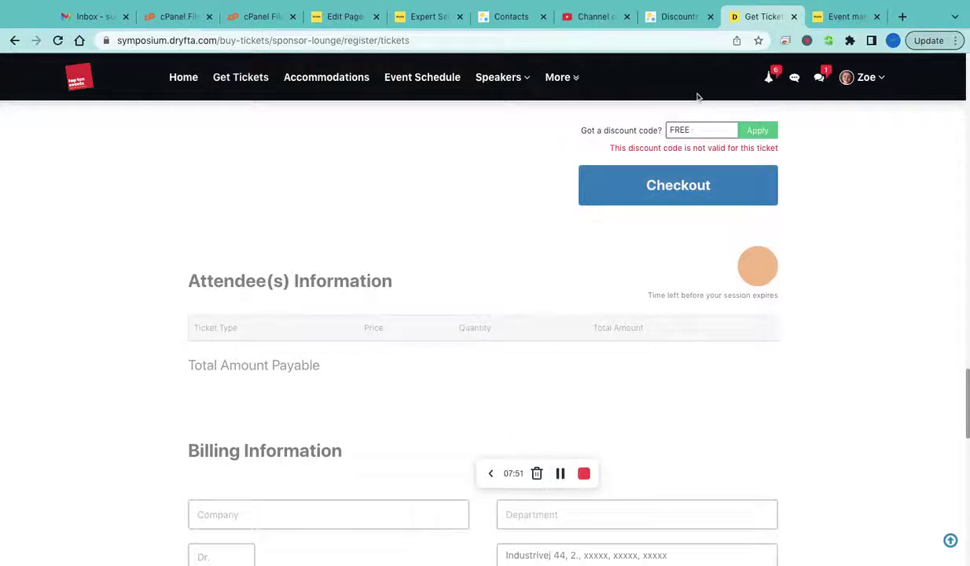
pyautogui.scroll(2, 619, 126)
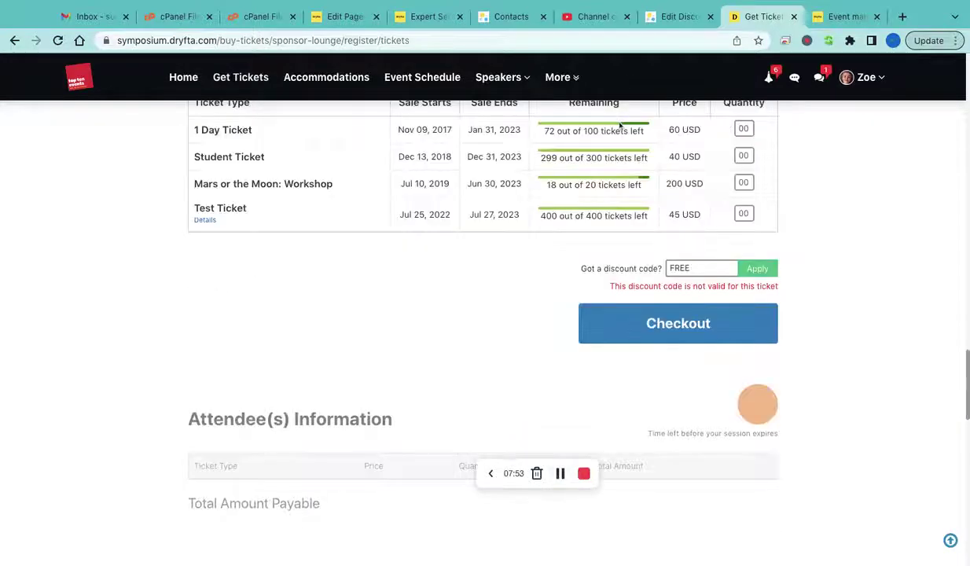
# Re-save the Full free discount, then apply the FREE code again on the ticket page
pyautogui.click(677, 17)
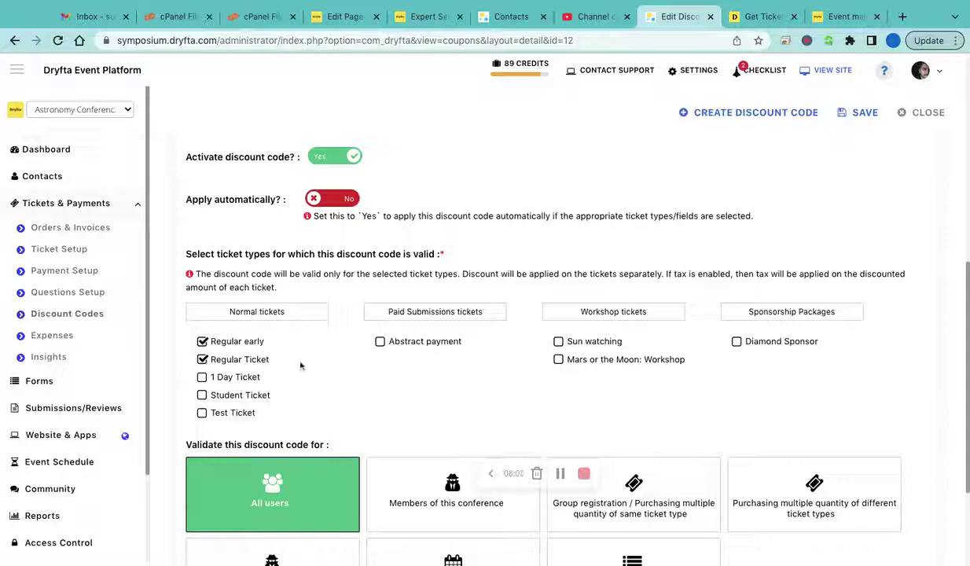
pyautogui.scroll(-3, 315, 389)
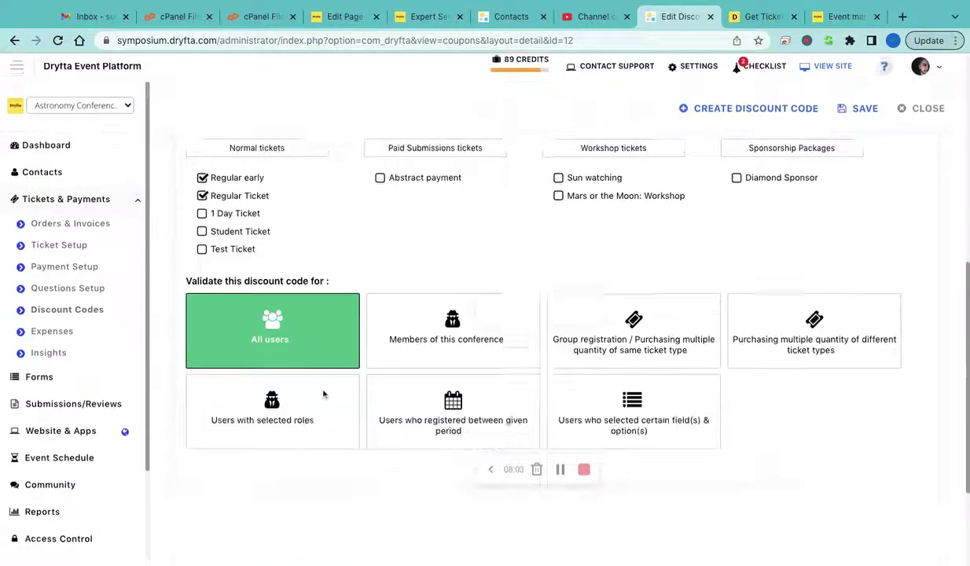
pyautogui.click(864, 113)
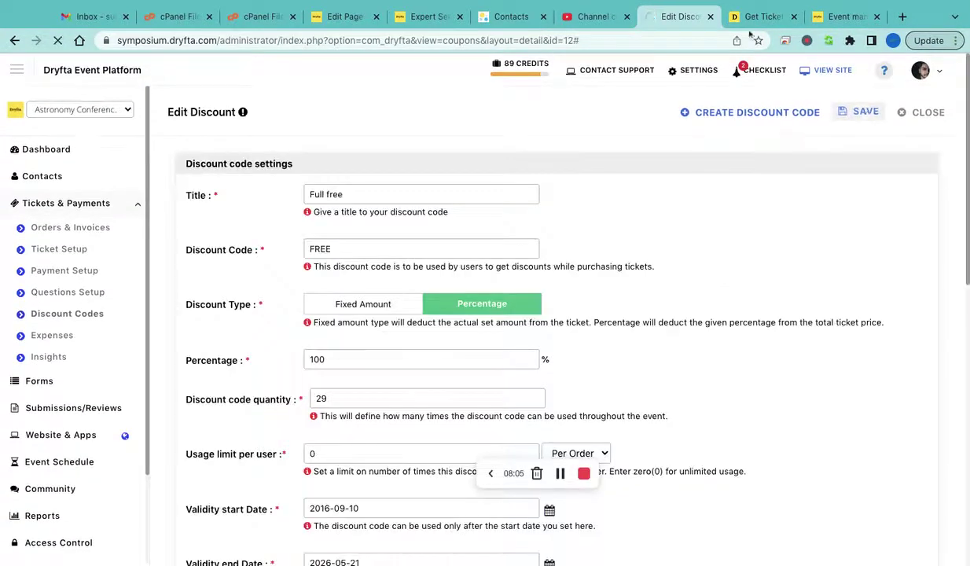
pyautogui.click(759, 15)
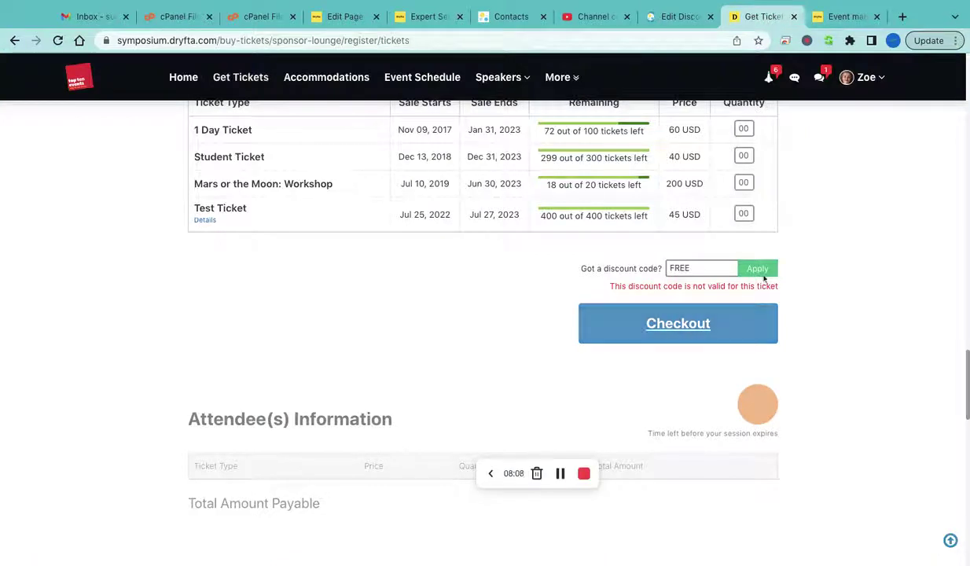
pyautogui.click(759, 269)
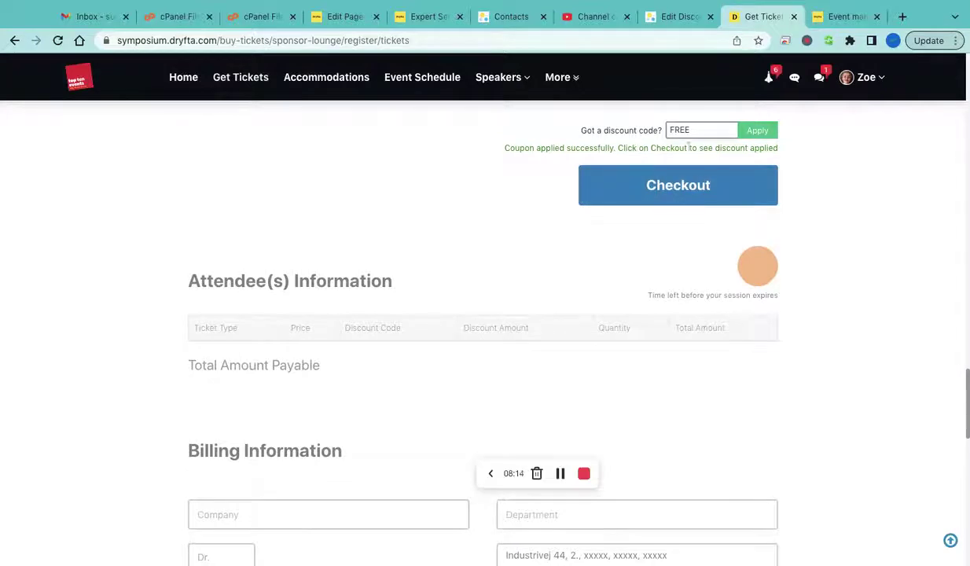
# Check out with FREE applied and review the order: Regular early ticket free, AirBNB add-on 120 USD
pyautogui.click(679, 196)
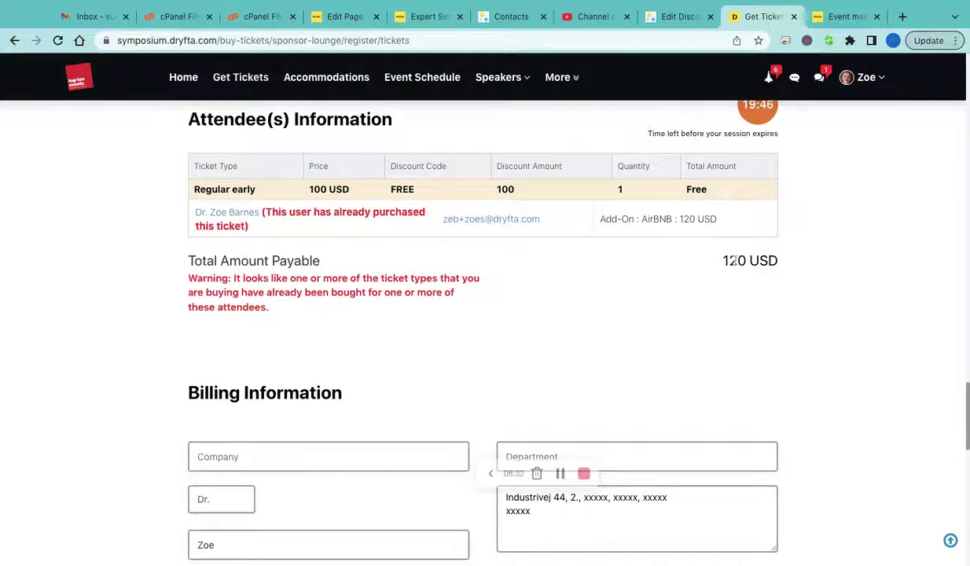
pyautogui.scroll(-2, 734, 258)
pyautogui.scroll(-7, 713, 268)
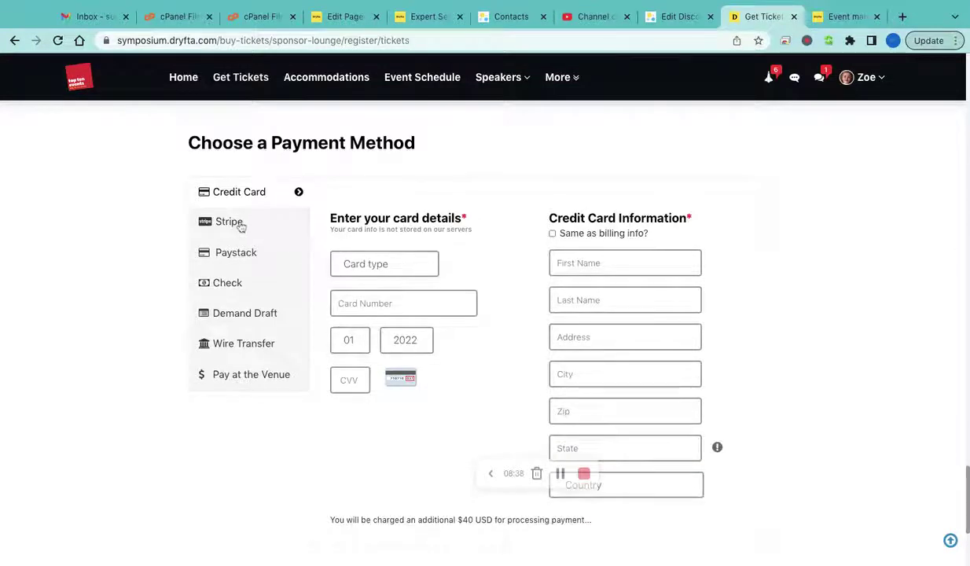
pyautogui.click(244, 227)
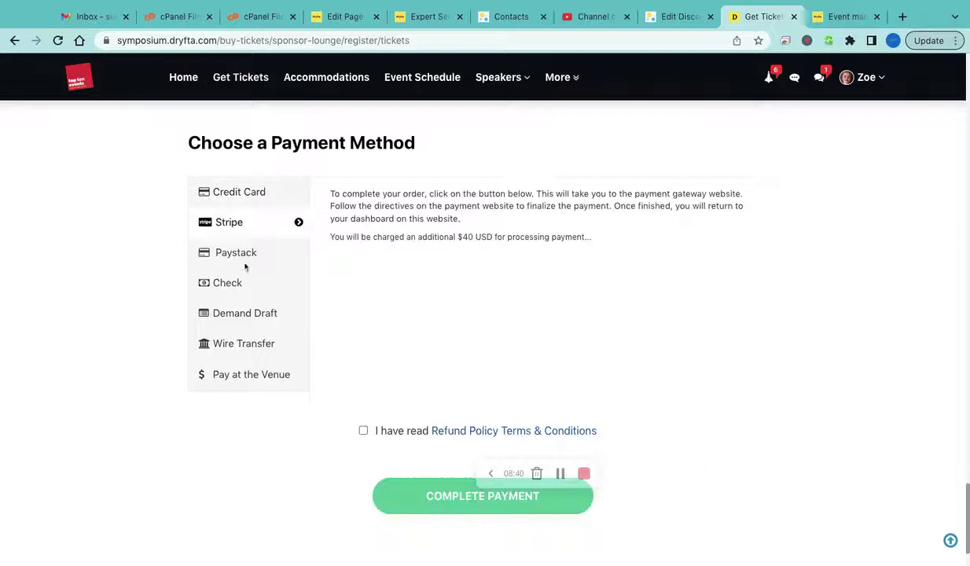
pyautogui.click(243, 198)
pyautogui.click(384, 265)
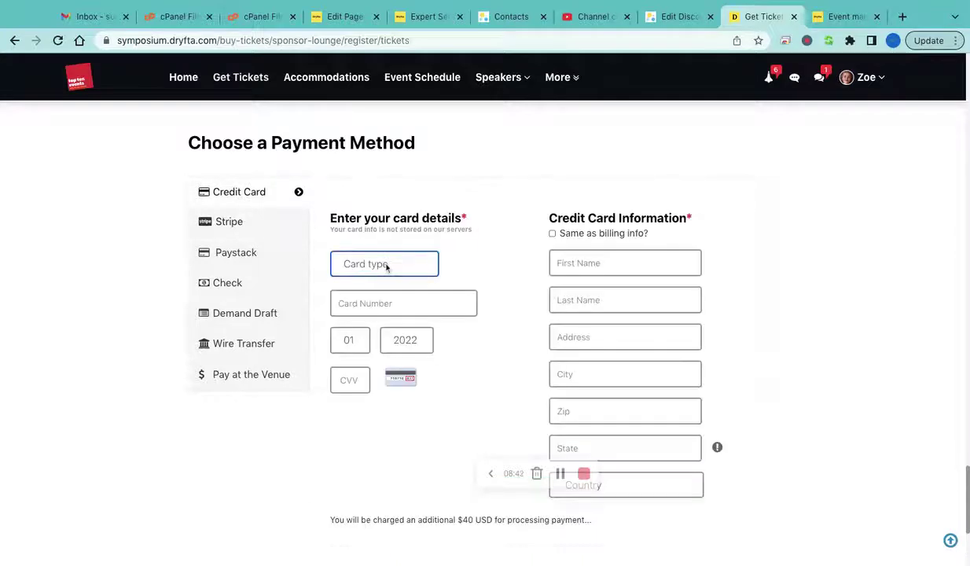
pyautogui.write('Visa')
pyautogui.click(401, 297)
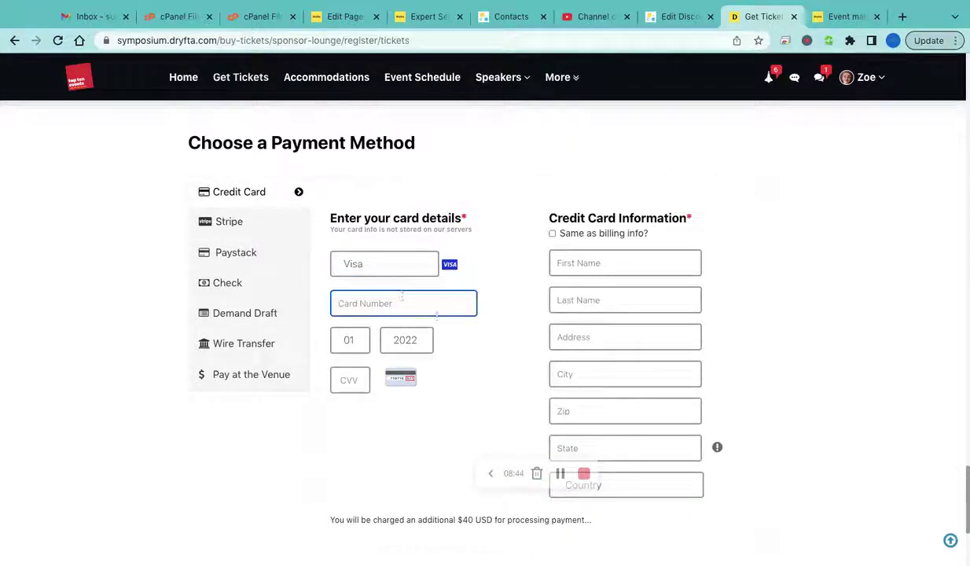
pyautogui.write('4242424242424242')
pyautogui.click(350, 380)
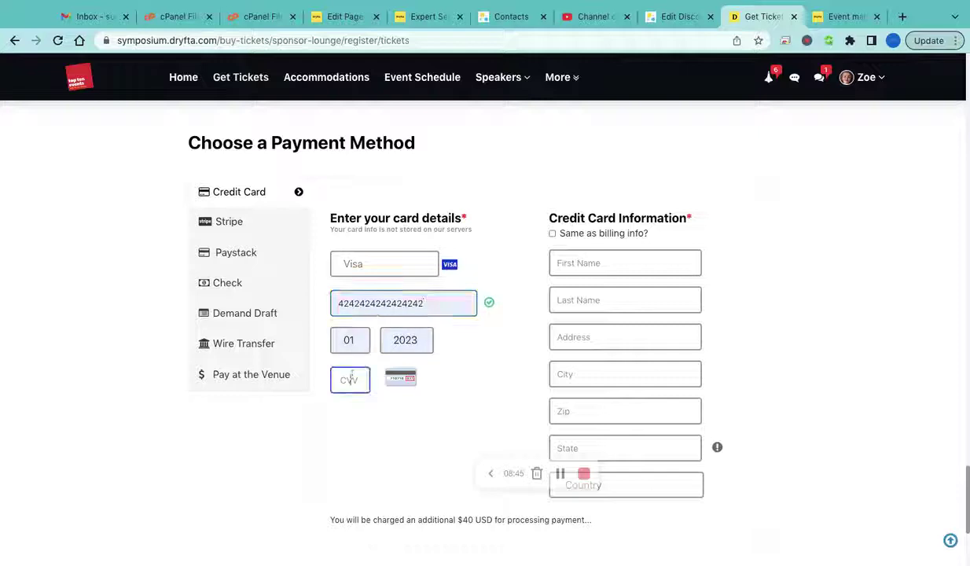
pyautogui.write('1')
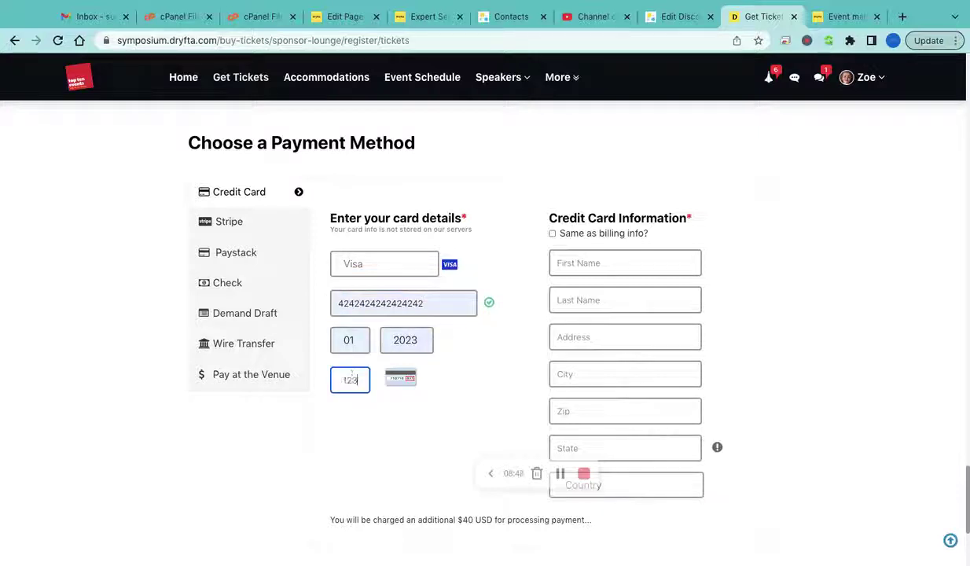
pyautogui.write('23')
# Fill the card holder information from the billing details
pyautogui.click(552, 233)
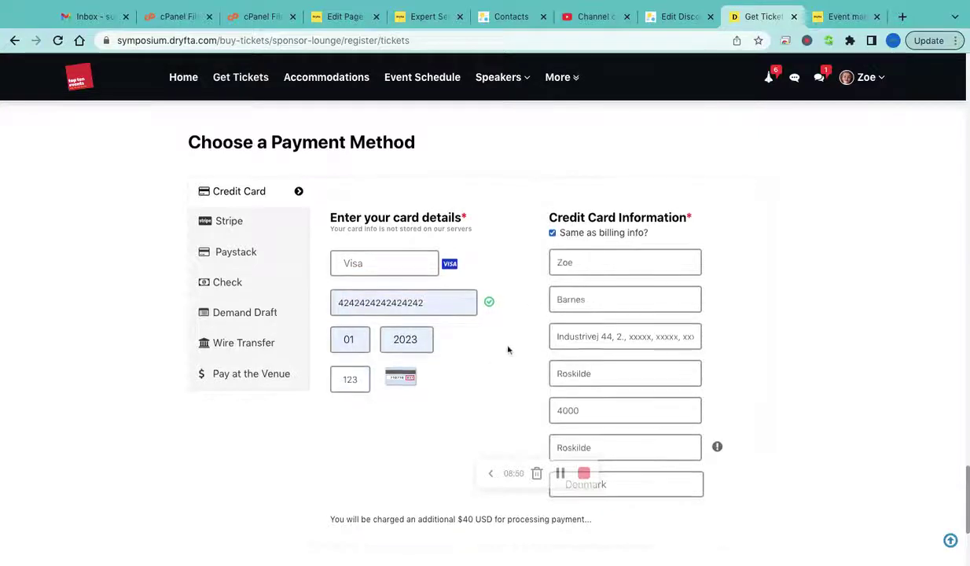
pyautogui.scroll(-2, 507, 351)
pyautogui.scroll(-1, 362, 358)
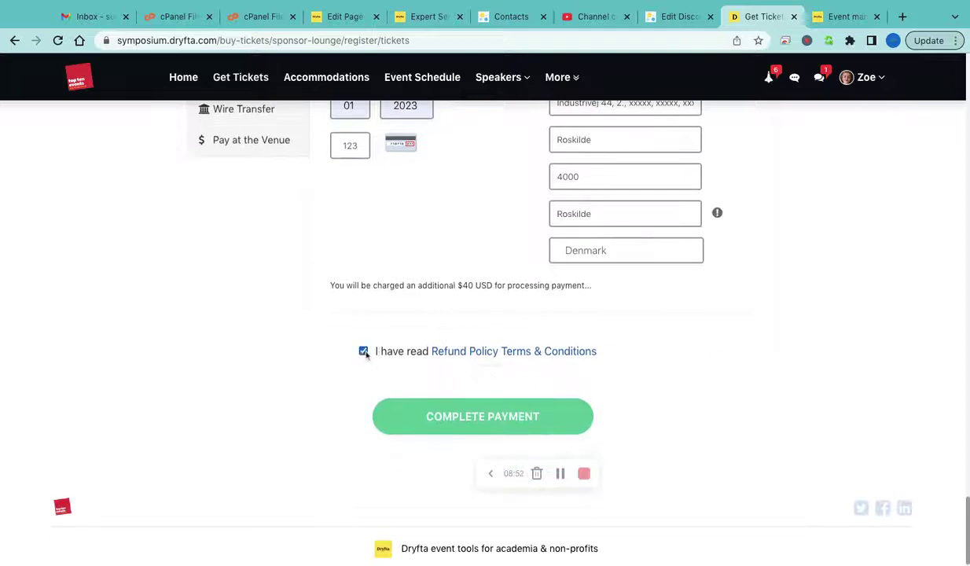
pyautogui.scroll(-1, 403, 347)
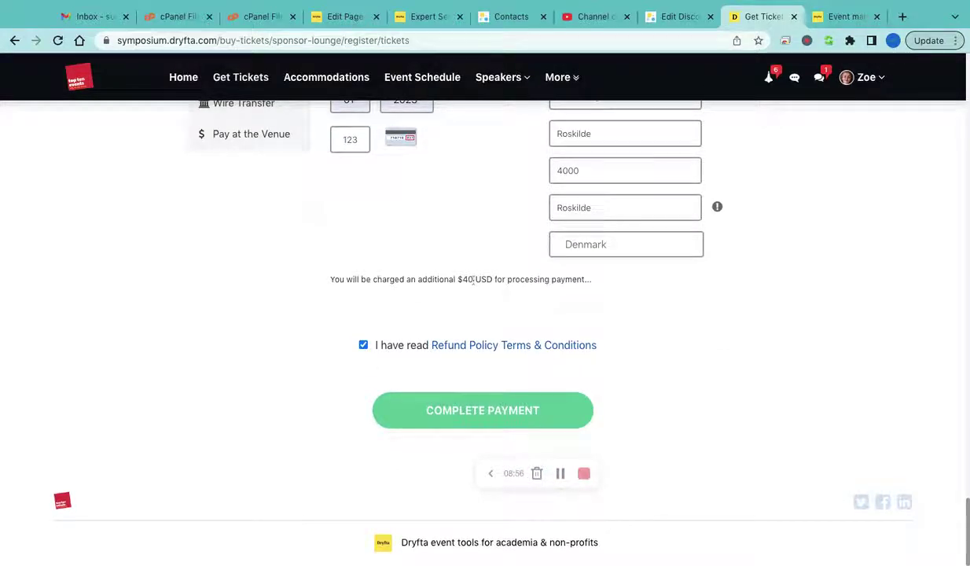
# Complete the payment and view the map of hotels near the Norwich venue on the success page
pyautogui.click(465, 410)
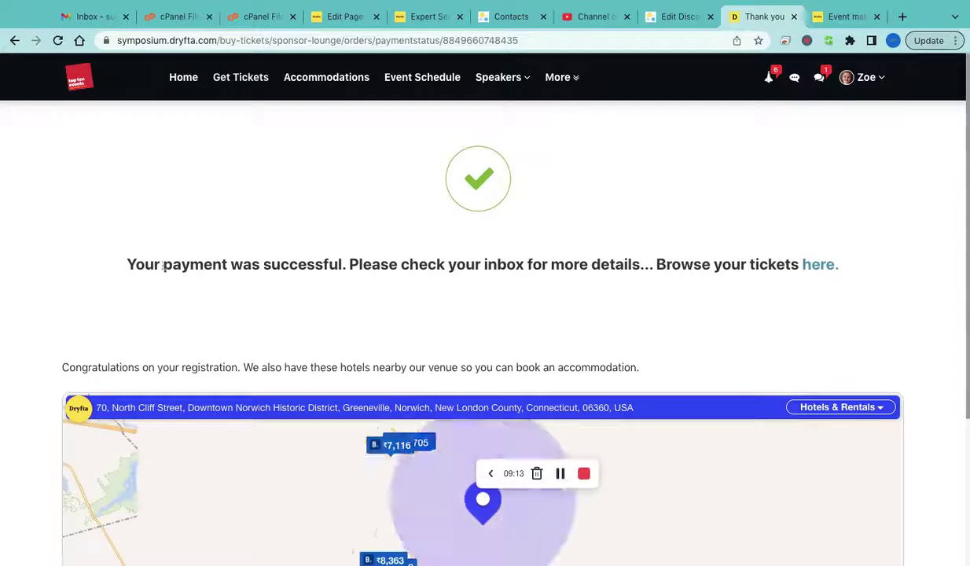
pyautogui.scroll(-2, 34, 357)
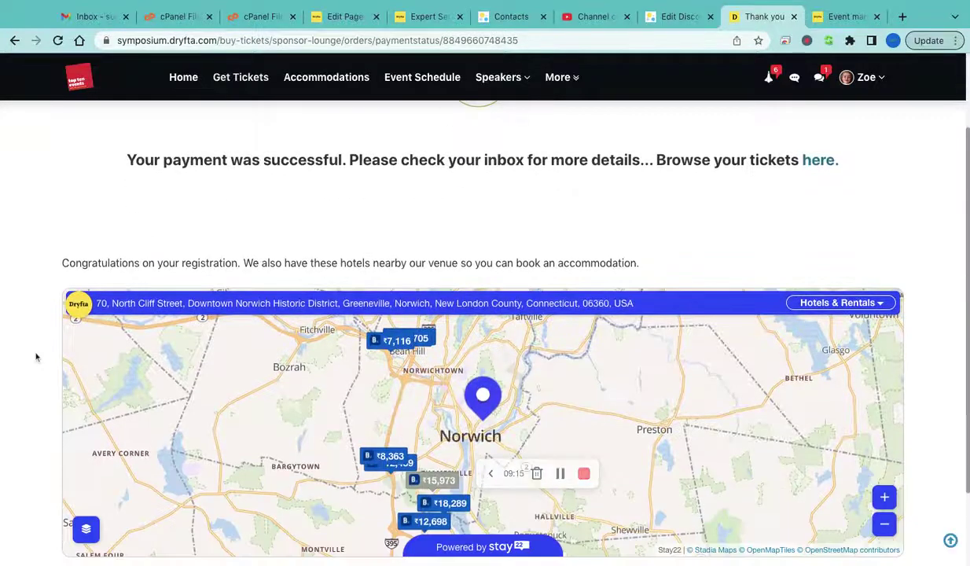
pyautogui.scroll(-1, 35, 357)
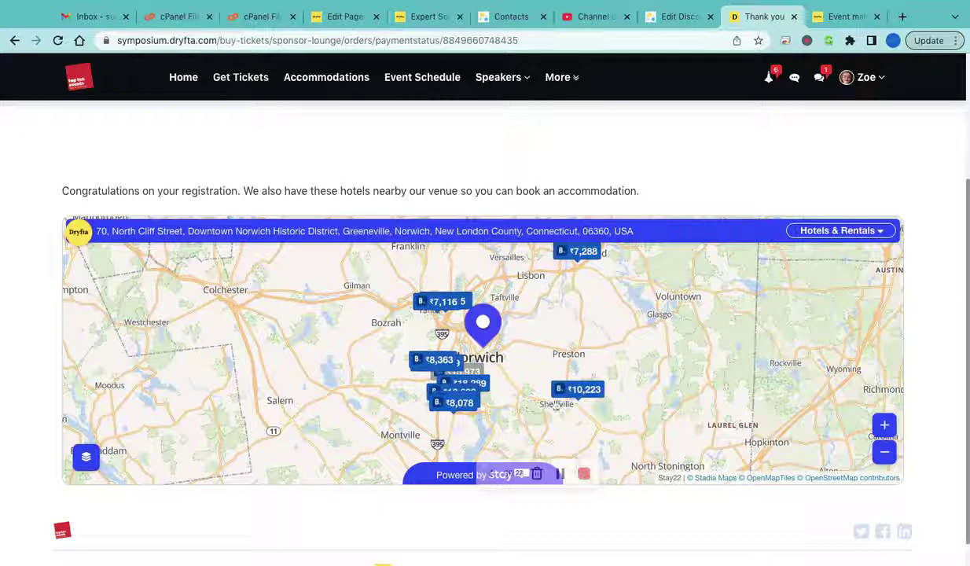
pyautogui.moveTo(580, 401)
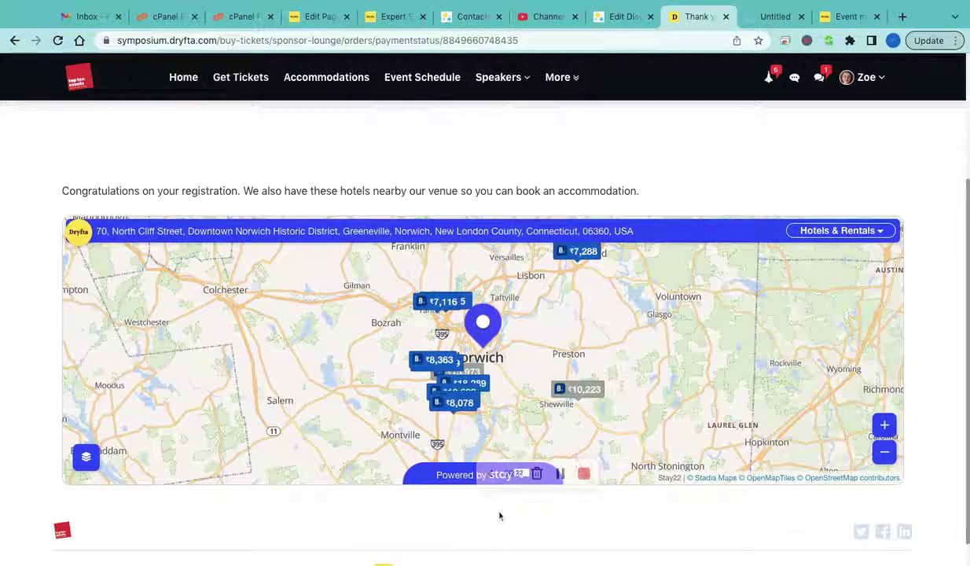
pyautogui.scroll(-1, 6, 229)
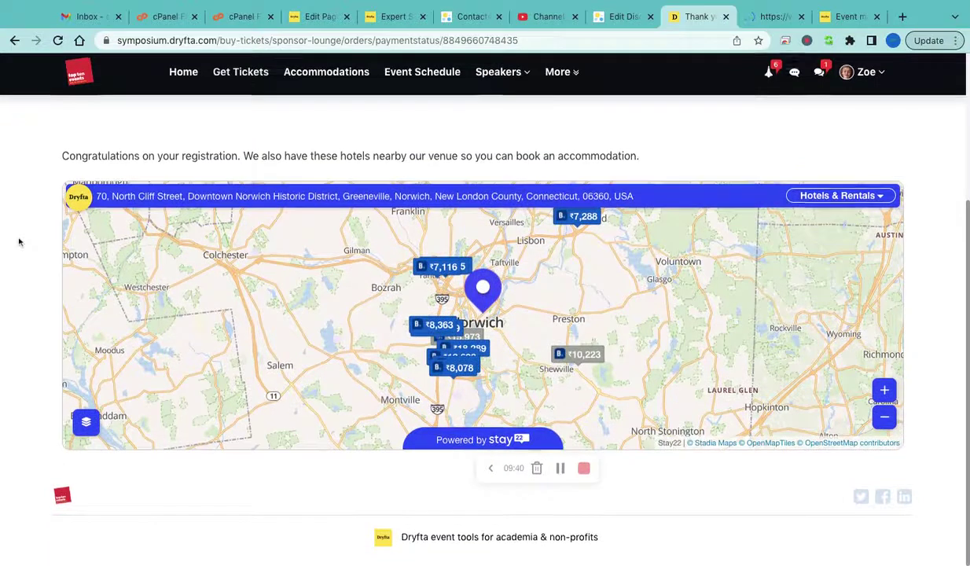